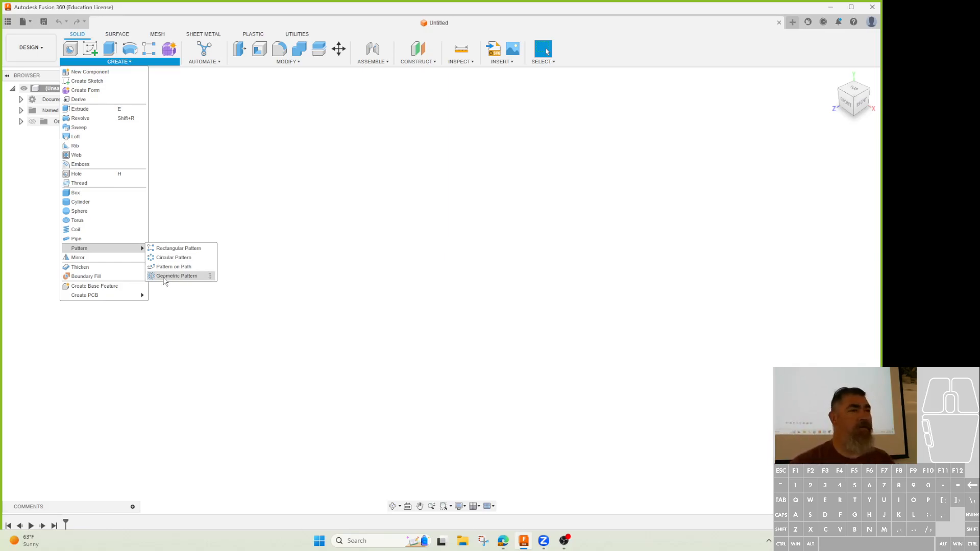
Start a sketch on the horizontal origin plane and draw a center rectangle centered on the origin.
{"action": "left_click", "coordinate": [485, 258]}
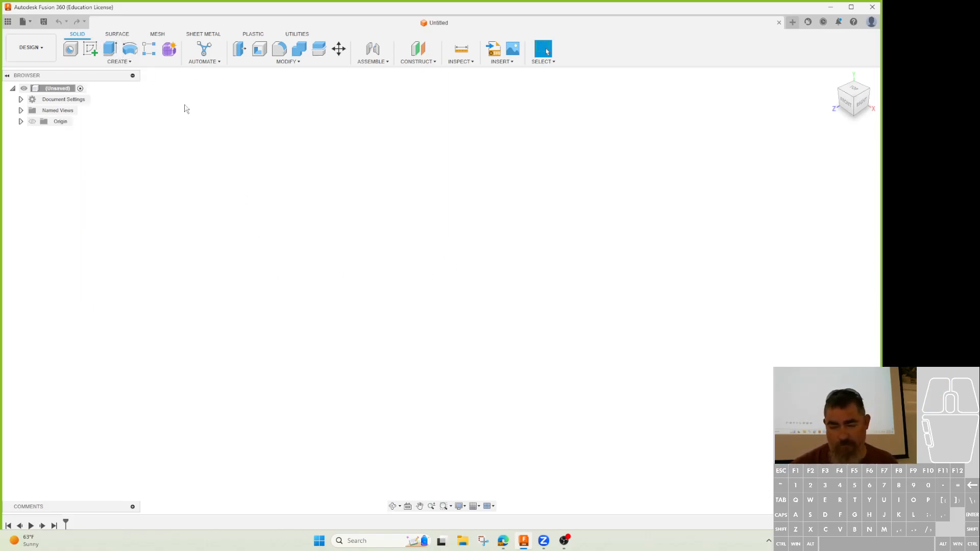
{"action": "left_click", "coordinate": [91, 49]}
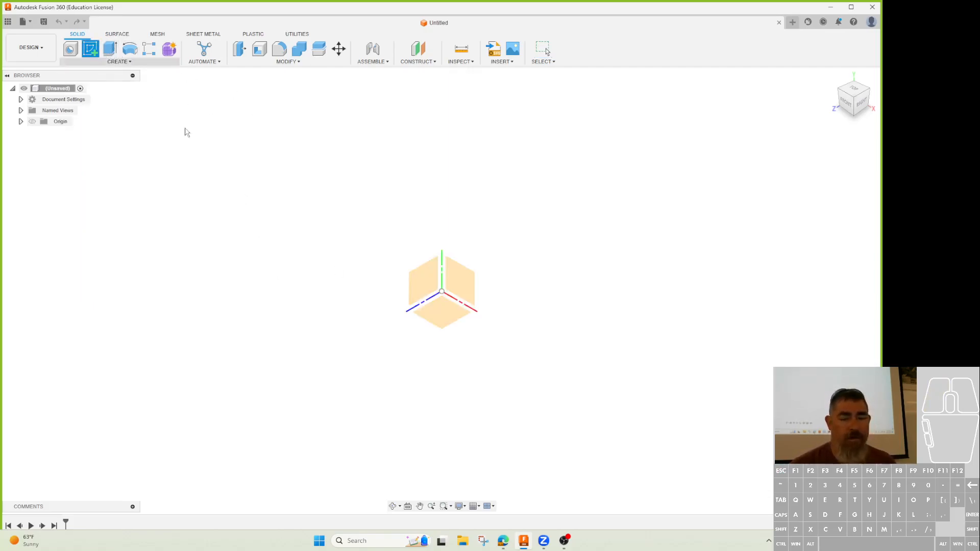
{"action": "left_click", "coordinate": [427, 315]}
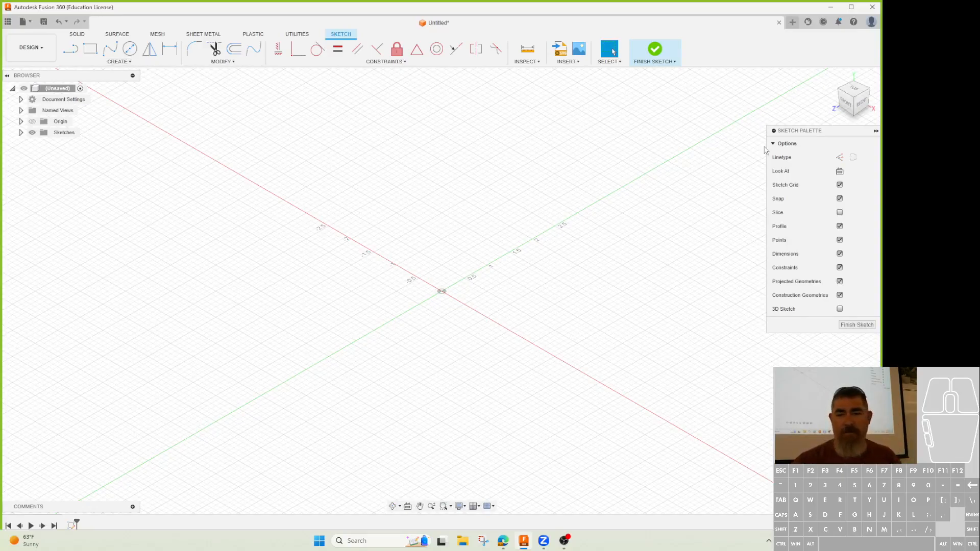
{"action": "left_click", "coordinate": [92, 49]}
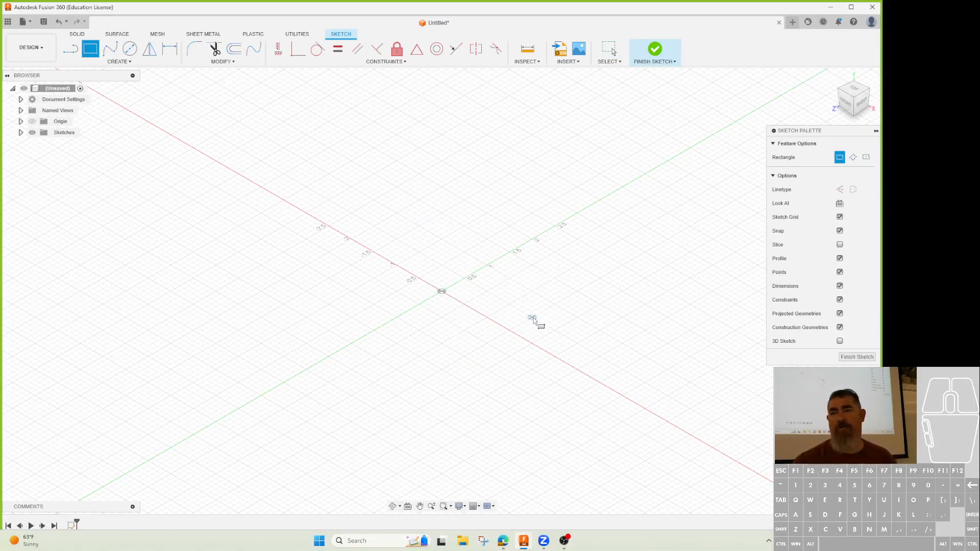
{"action": "left_click", "coordinate": [866, 157]}
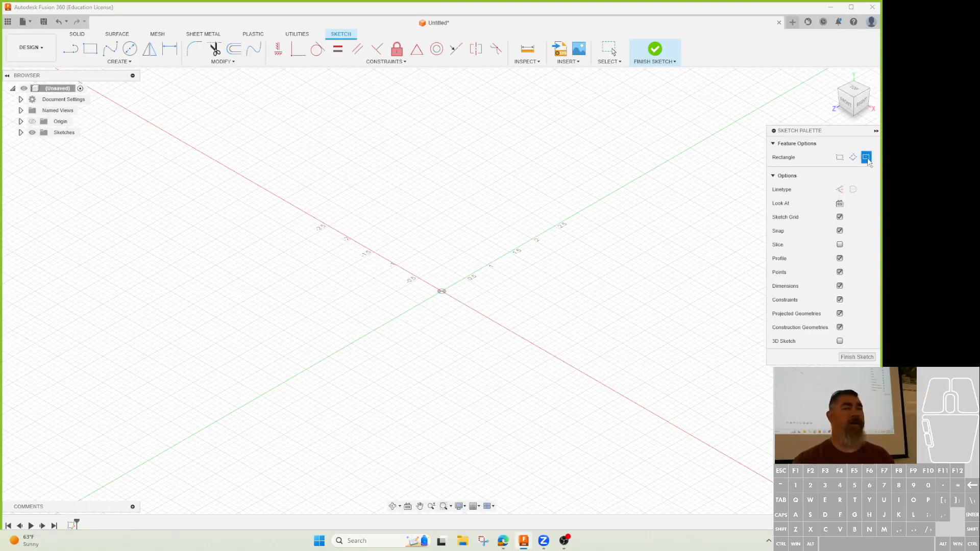
{"action": "left_click", "coordinate": [442, 291]}
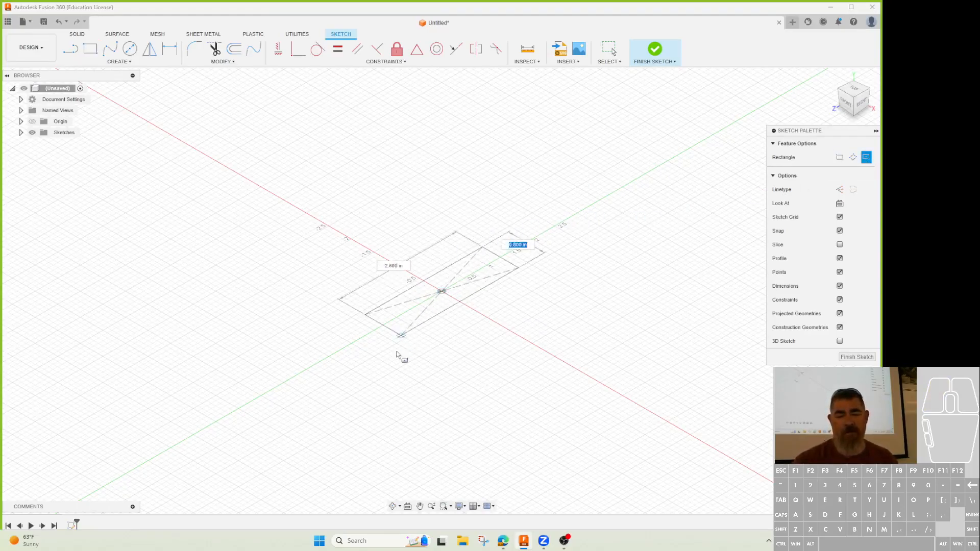
{"action": "left_click", "coordinate": [451, 374]}
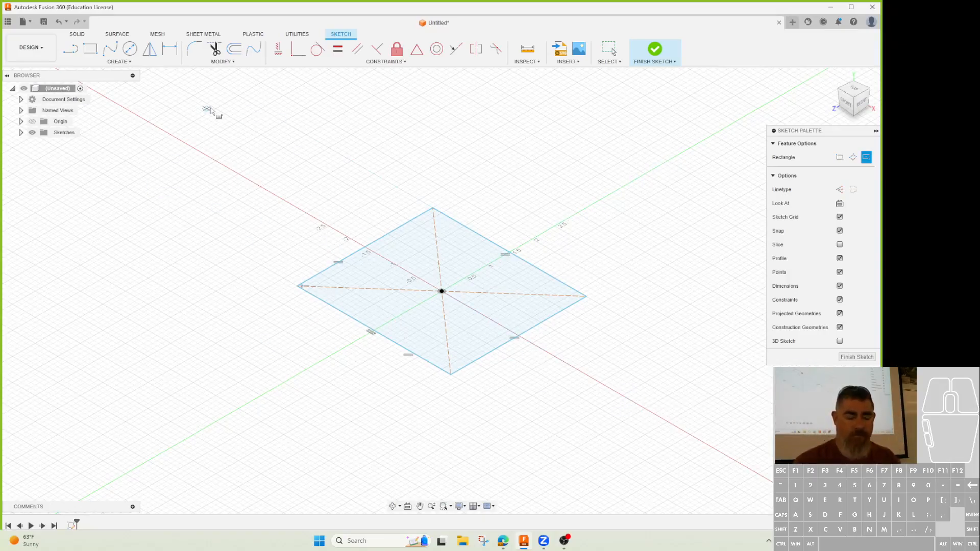
Dimension two adjacent sides of the center rectangle to 4 in each.
{"action": "key", "text": "d"}
{"action": "left_click", "coordinate": [372, 245]}
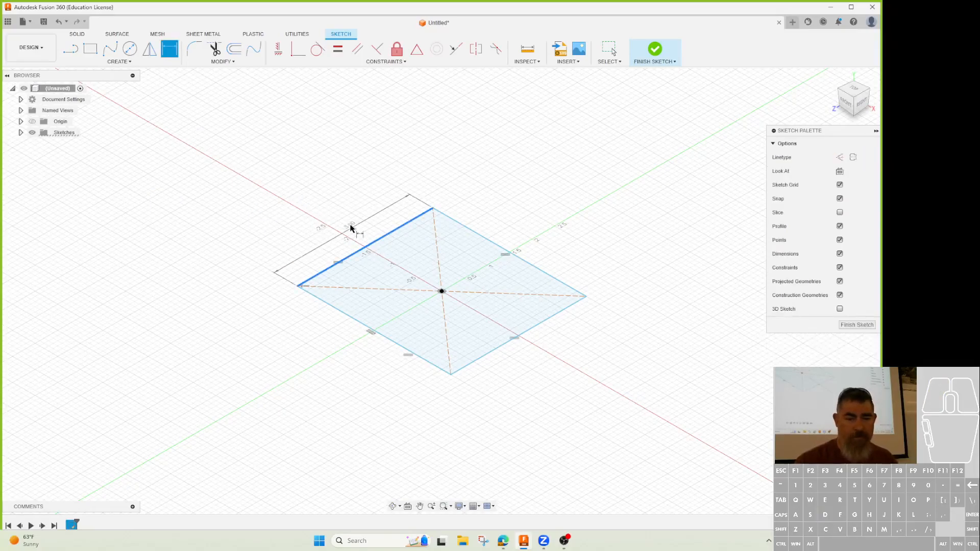
{"action": "left_click", "coordinate": [355, 227]}
{"action": "type", "text": "4"}
{"action": "key", "text": "Return"}
{"action": "left_click", "coordinate": [486, 212]}
{"action": "left_click", "coordinate": [502, 204]}
{"action": "type", "text": "4"}
{"action": "key", "text": "Return"}
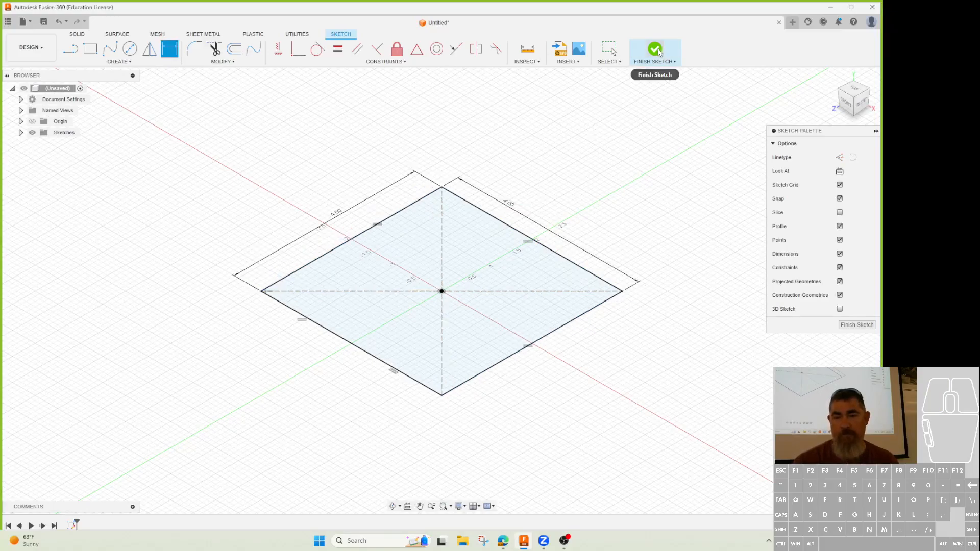
Set the rectangle's dimension along the red axis to 8 in and finish the sketch.
{"action": "double_click", "coordinate": [509, 203]}
{"action": "type", "text": "8"}
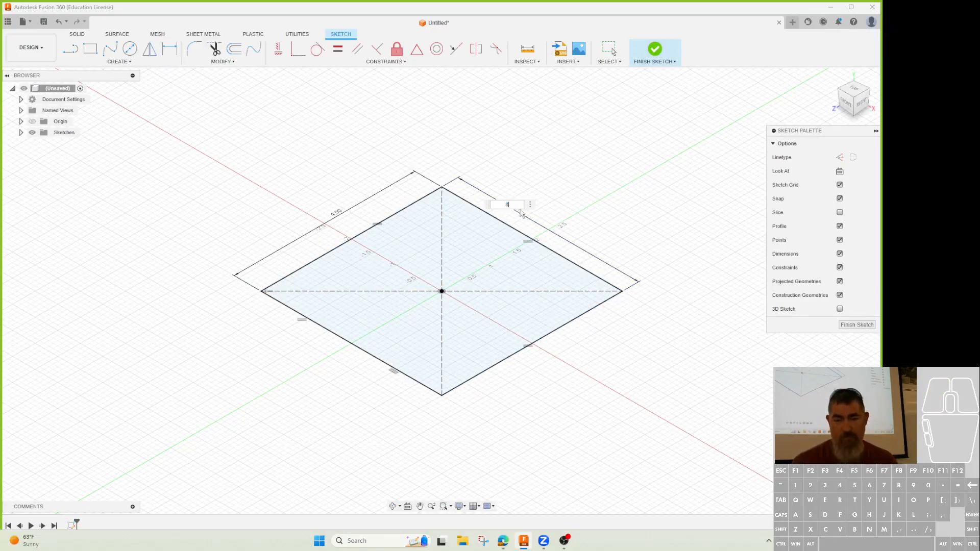
{"action": "key", "text": "Return"}
{"action": "left_click", "coordinate": [656, 49]}
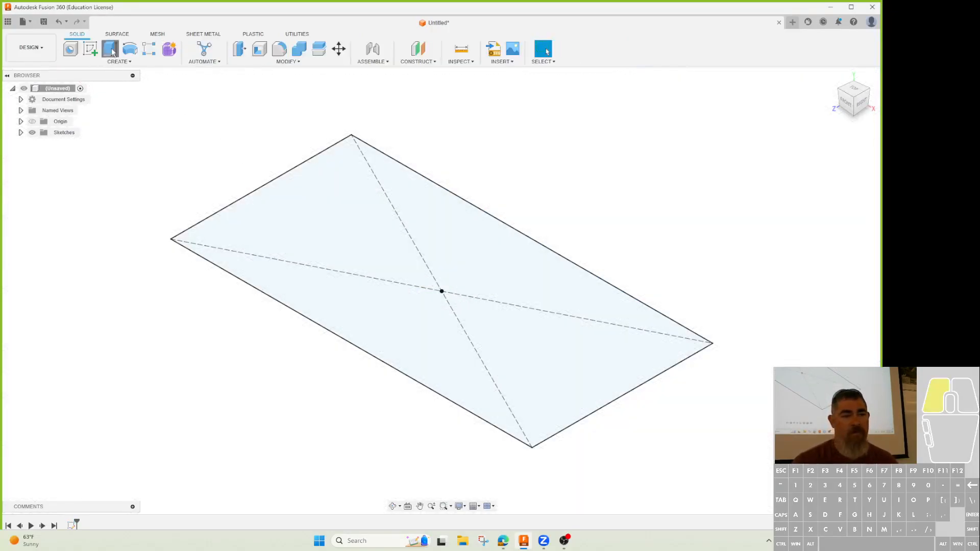
Extrude the rectangle profile 0.6 in upward as a new component.
{"action": "left_click", "coordinate": [109, 48]}
{"action": "type", "text": ".6"}
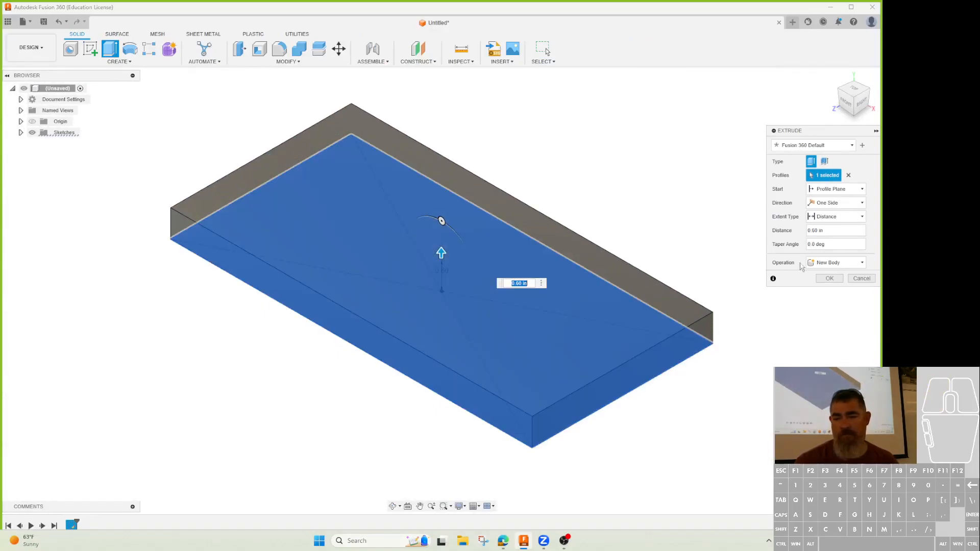
{"action": "left_click", "coordinate": [837, 263]}
{"action": "left_click", "coordinate": [836, 310]}
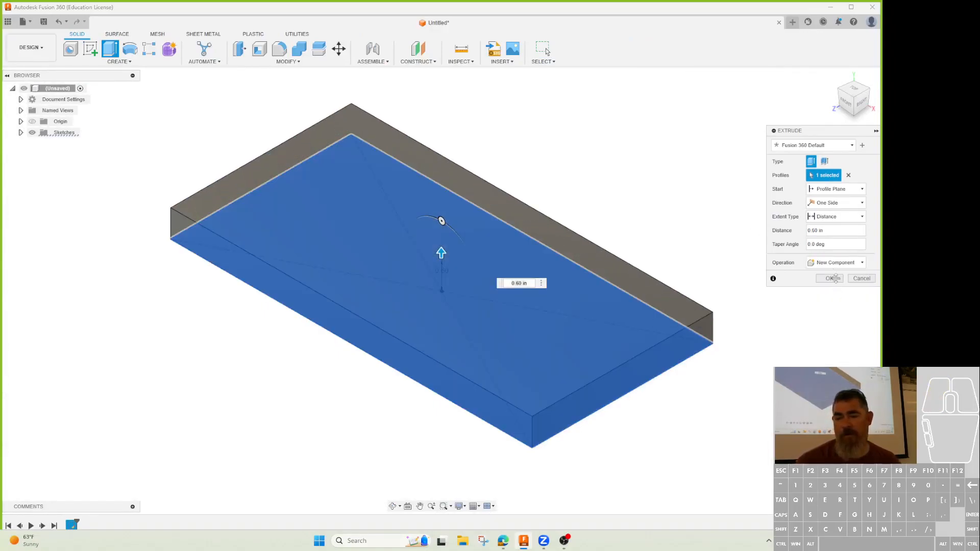
{"action": "left_click", "coordinate": [831, 278]}
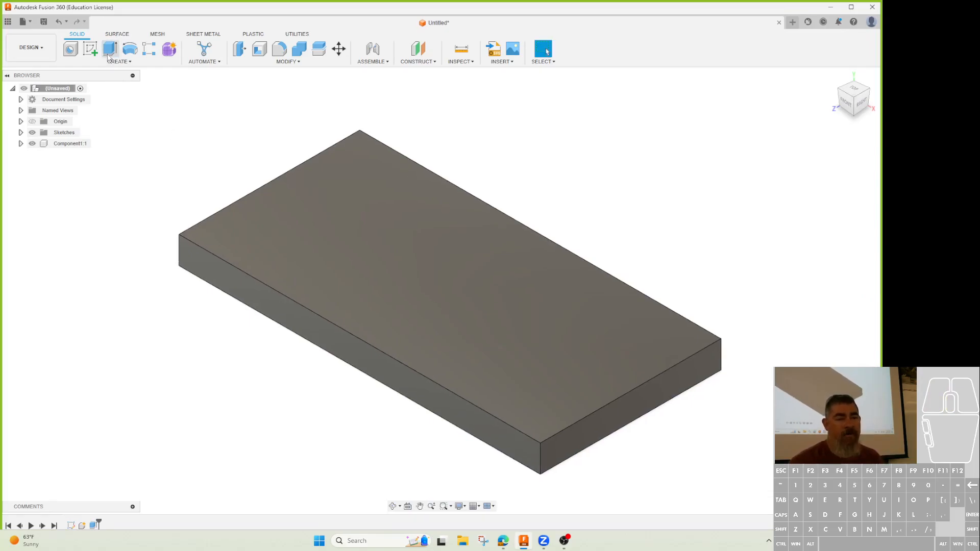
Start a sketch on the plate's upper face and draw a two-point rectangle from the corner where the front long edge meets the far short edge.
{"action": "left_click", "coordinate": [90, 49]}
{"action": "left_click", "coordinate": [308, 237]}
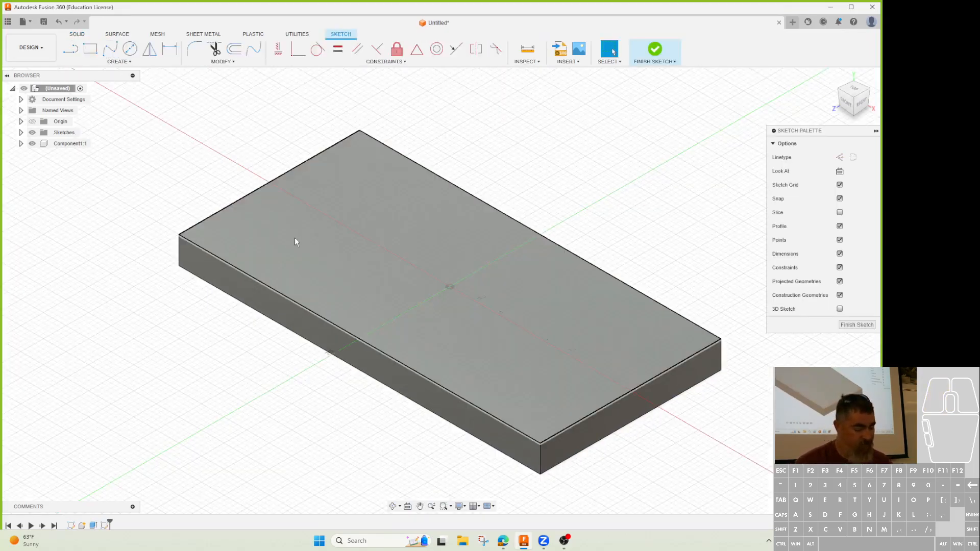
{"action": "key", "text": "r"}
{"action": "left_click", "coordinate": [179, 235]}
{"action": "left_click", "coordinate": [309, 233]}
Dimension both sides of the corner rectangle, with 1 in along the plate's length, and finish the sketch.
{"action": "key", "text": "d"}
{"action": "left_click", "coordinate": [290, 245]}
{"action": "left_click", "coordinate": [321, 285]}
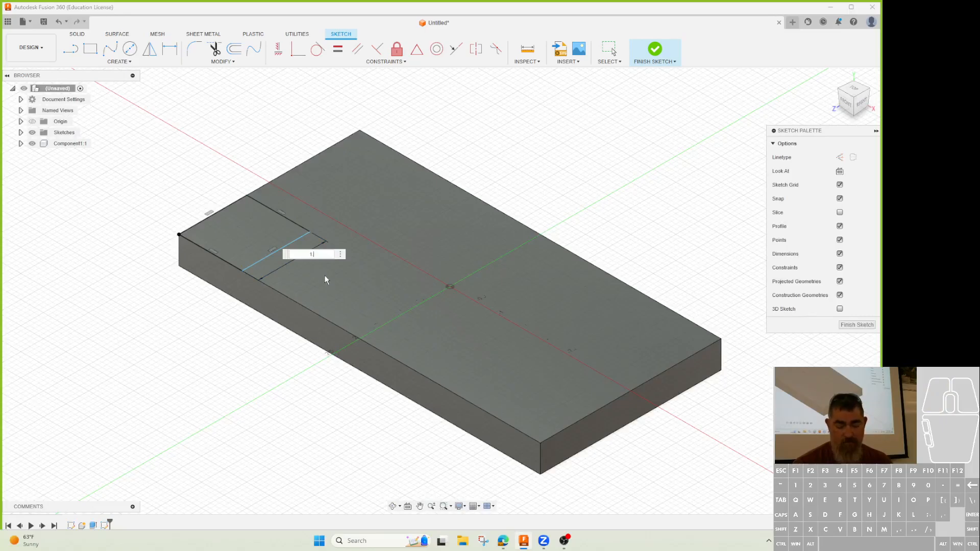
{"action": "key", "text": "Return"}
{"action": "left_click", "coordinate": [286, 218]}
{"action": "left_click", "coordinate": [309, 196]}
{"action": "type", "text": "1"}
{"action": "key", "text": "Return"}
{"action": "left_click", "coordinate": [655, 53]}
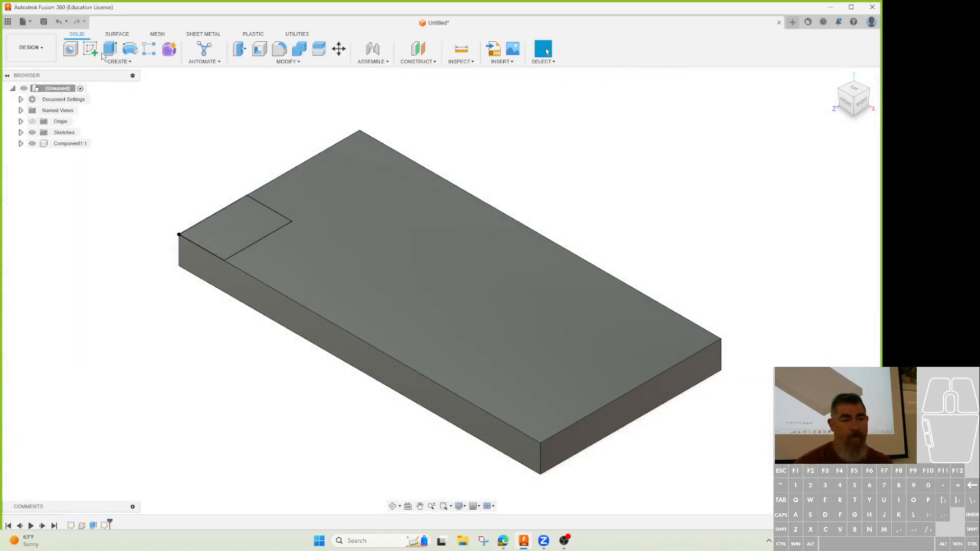
Cut the corner rectangle out of the plate with an Extrude of extent type All, flipped down through the body.
{"action": "key", "text": "e"}
{"action": "left_click", "coordinate": [237, 214]}
{"action": "left_click", "coordinate": [842, 216]}
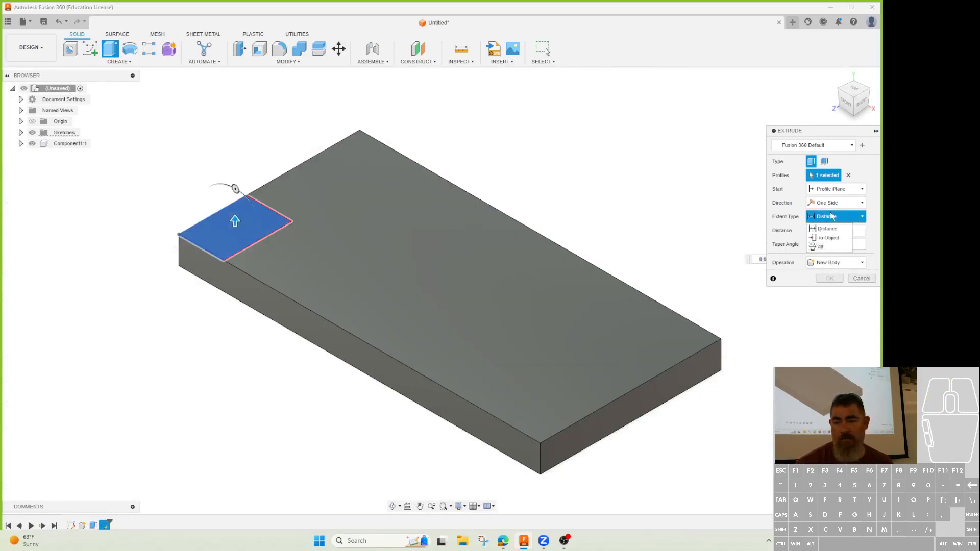
{"action": "left_click", "coordinate": [822, 230]}
{"action": "left_click", "coordinate": [811, 230]}
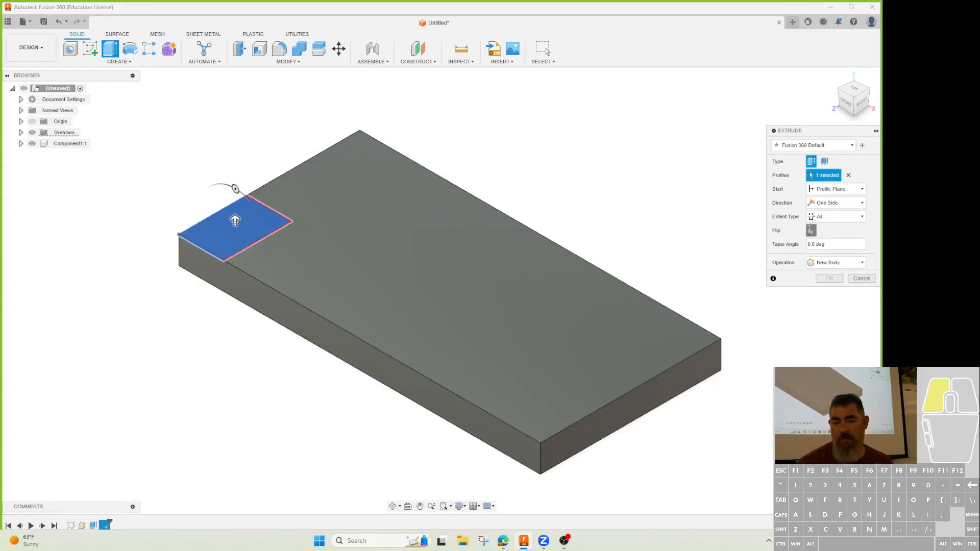
{"action": "left_click", "coordinate": [830, 292]}
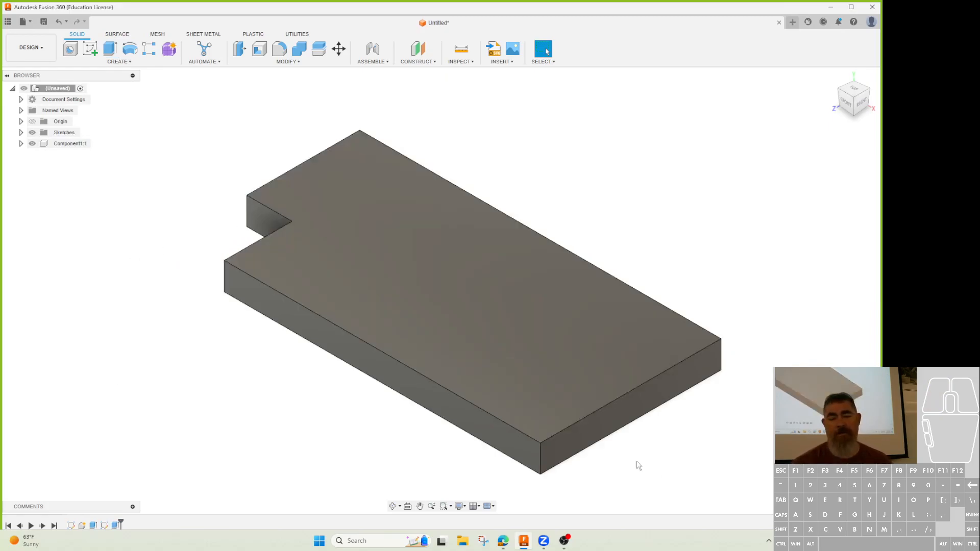
Mirror the corner cut as a feature across the YZ origin plane to the plate's opposite end.
{"action": "middle_click_drag", "start_coordinate": [562, 423], "coordinate": [546, 400]}
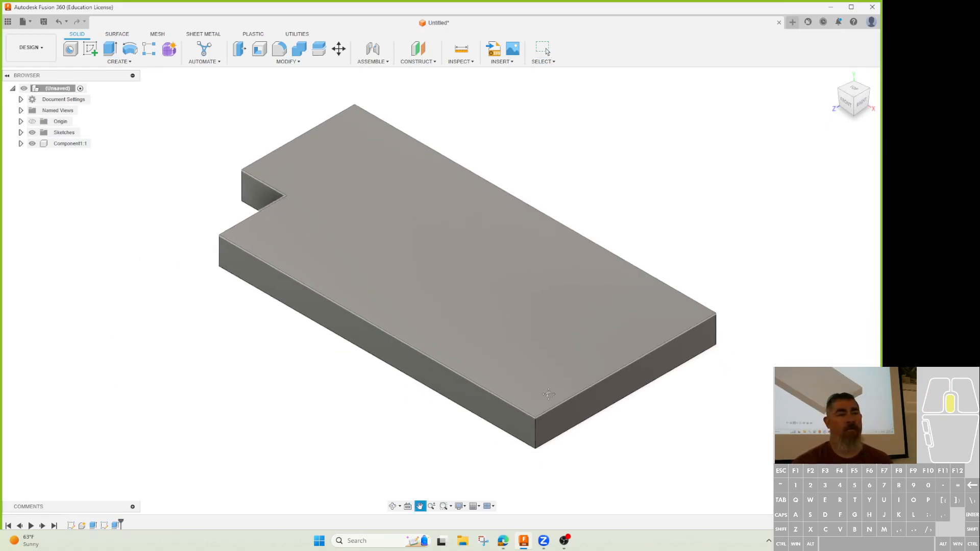
{"action": "left_click", "coordinate": [107, 62]}
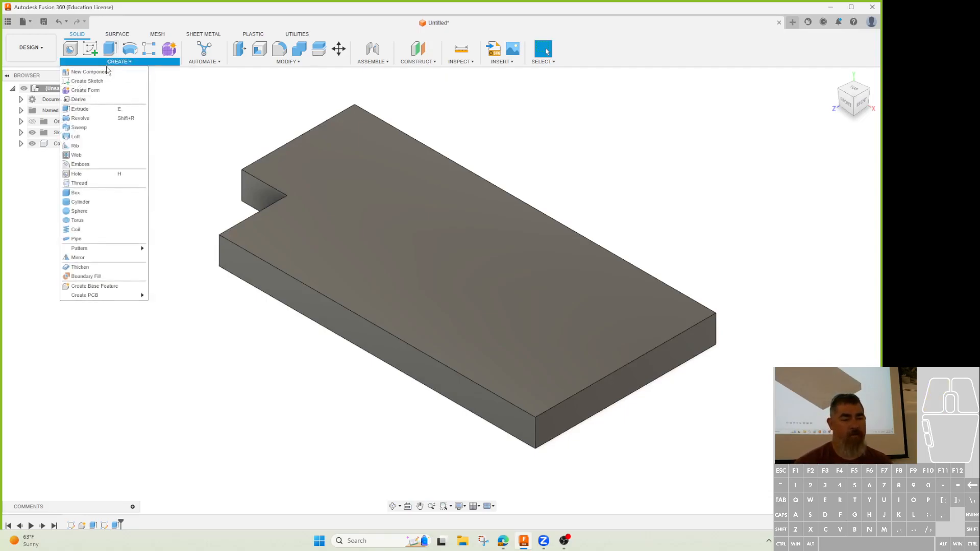
{"action": "left_click", "coordinate": [101, 258]}
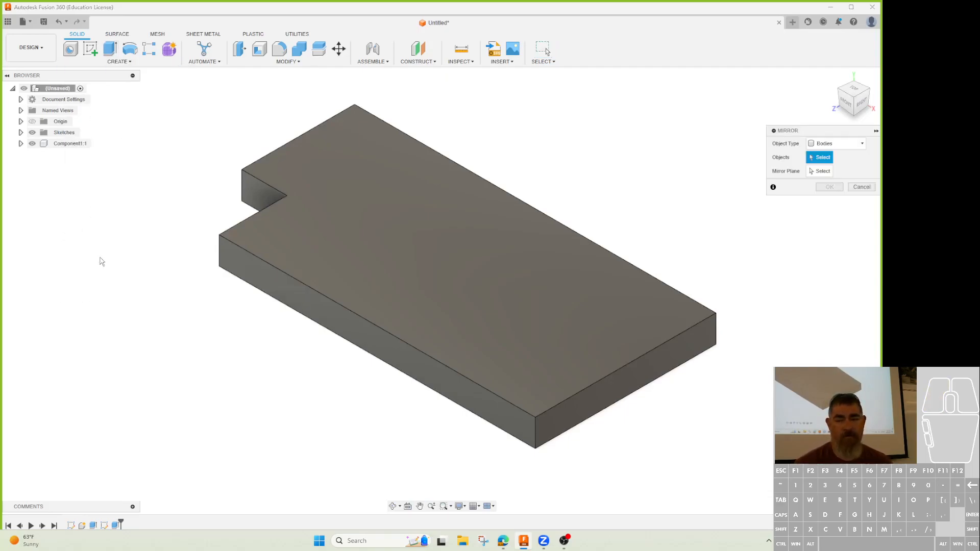
{"action": "left_click", "coordinate": [833, 146]}
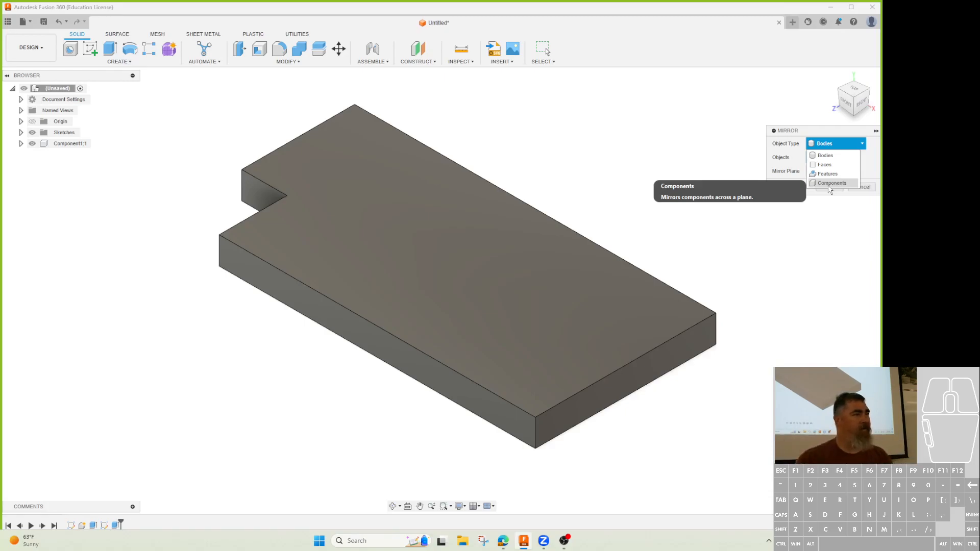
{"action": "left_click", "coordinate": [827, 173]}
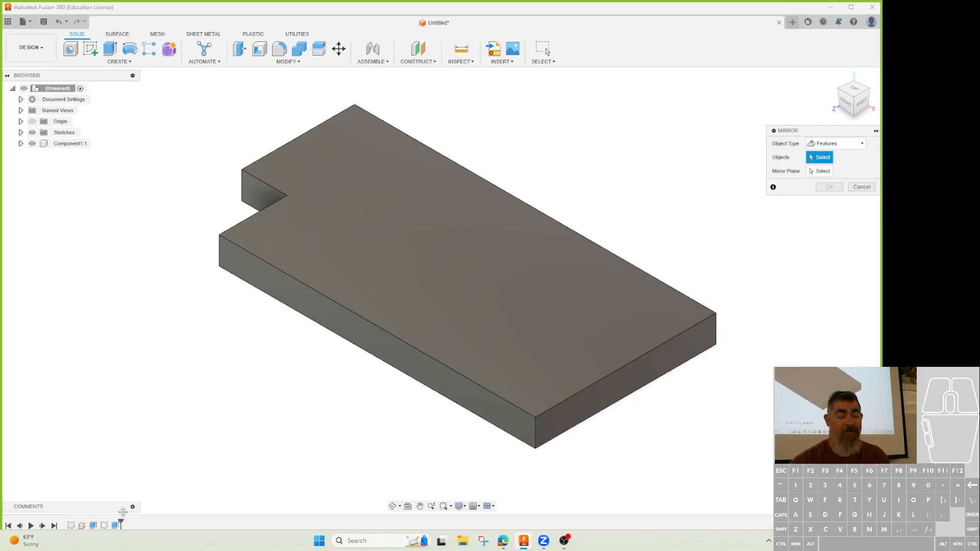
{"action": "left_click", "coordinate": [115, 525]}
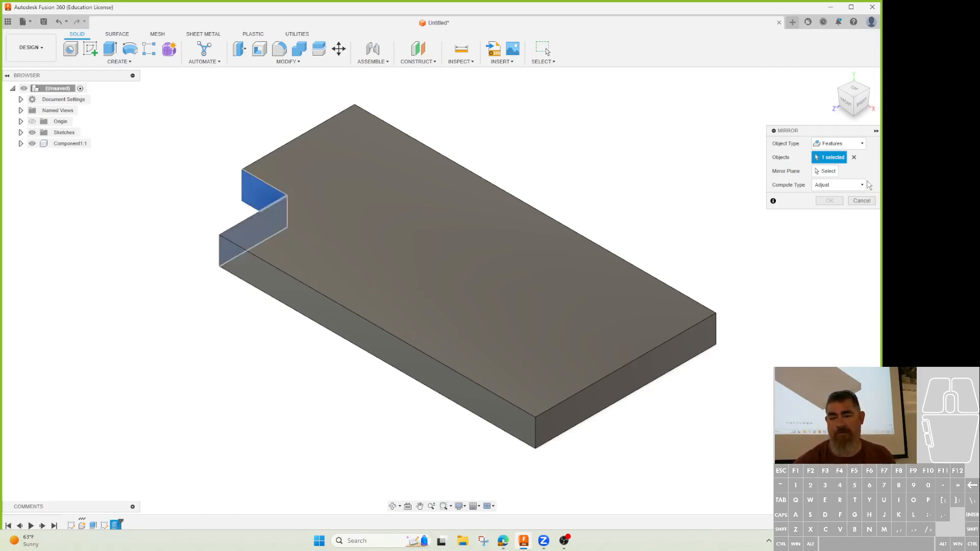
{"action": "left_click", "coordinate": [827, 172]}
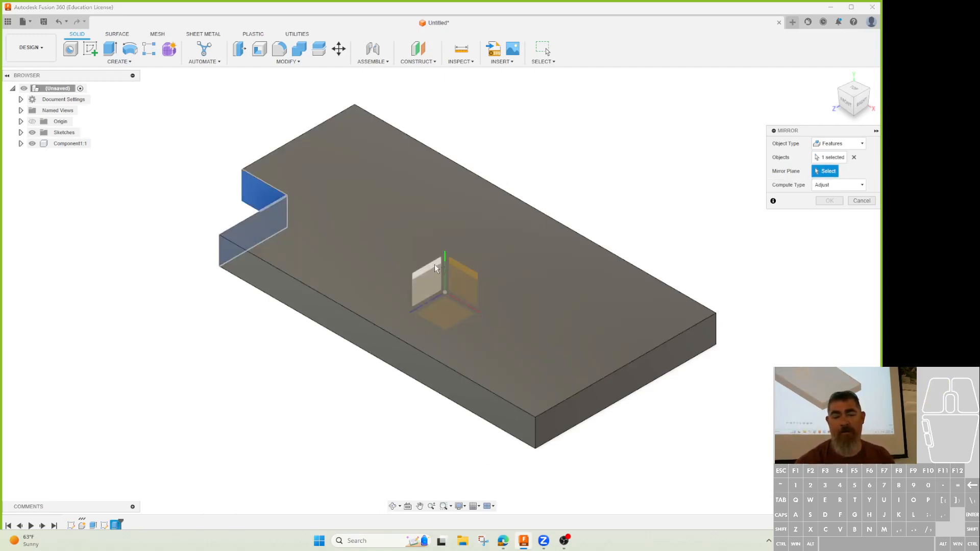
{"action": "left_click", "coordinate": [433, 265]}
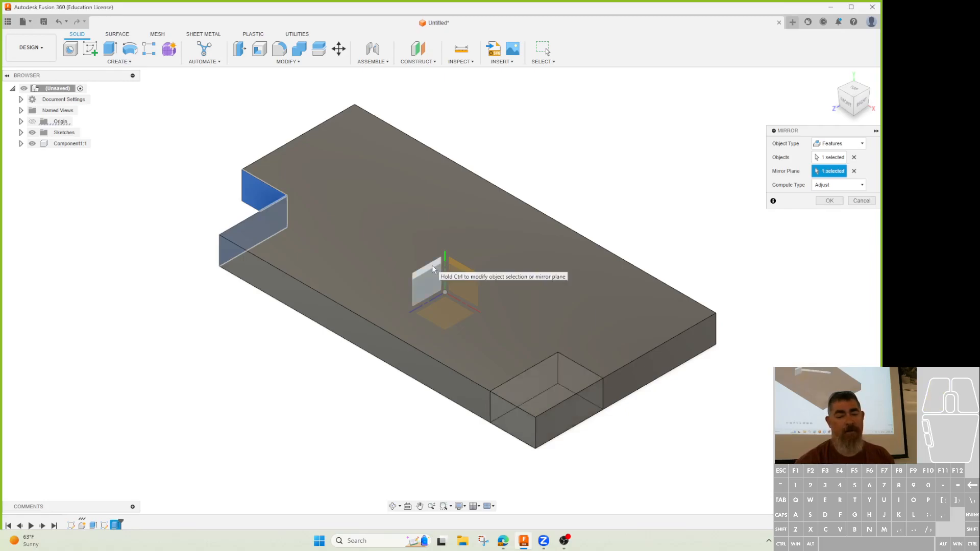
{"action": "left_click", "coordinate": [828, 201]}
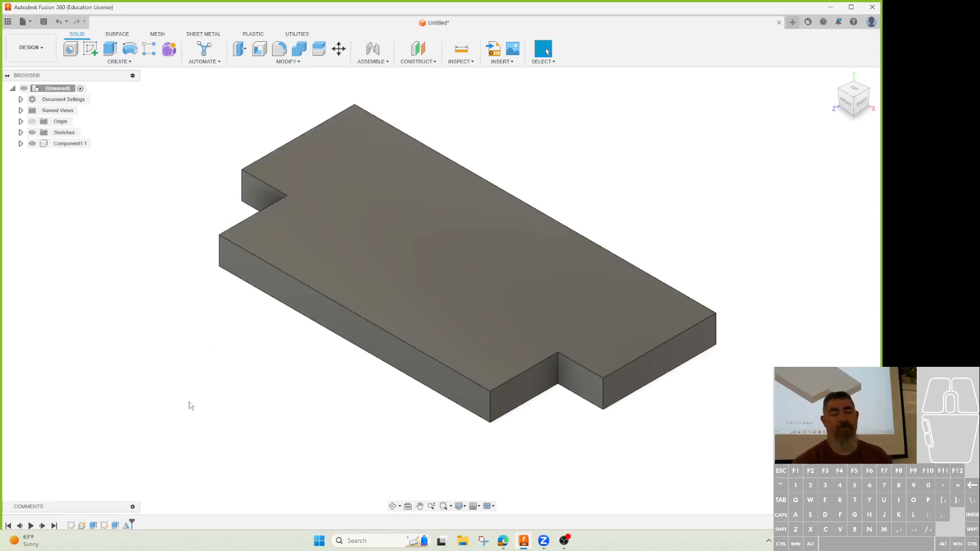
Roll the timeline marker back to just before the mirror feature.
{"action": "double_click", "coordinate": [593, 10]}
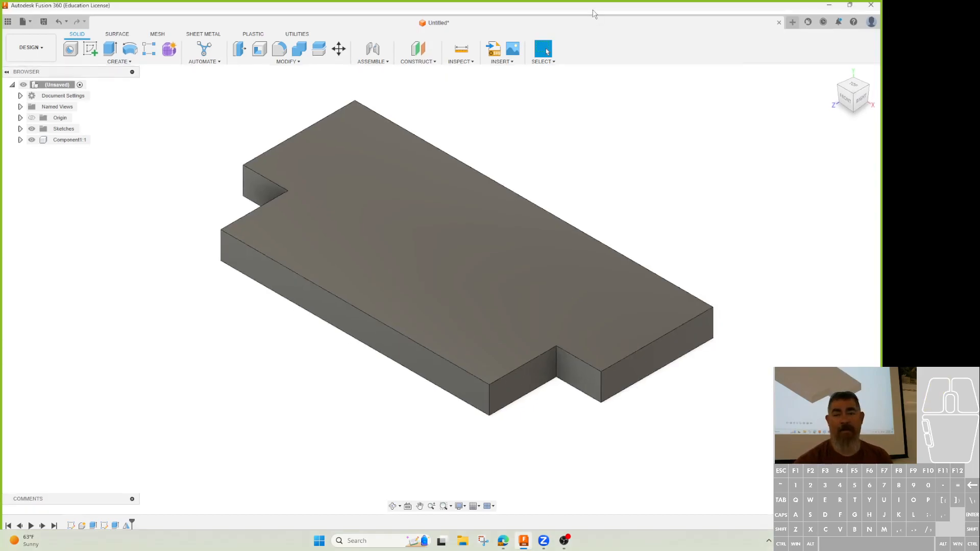
{"action": "left_click", "coordinate": [130, 513]}
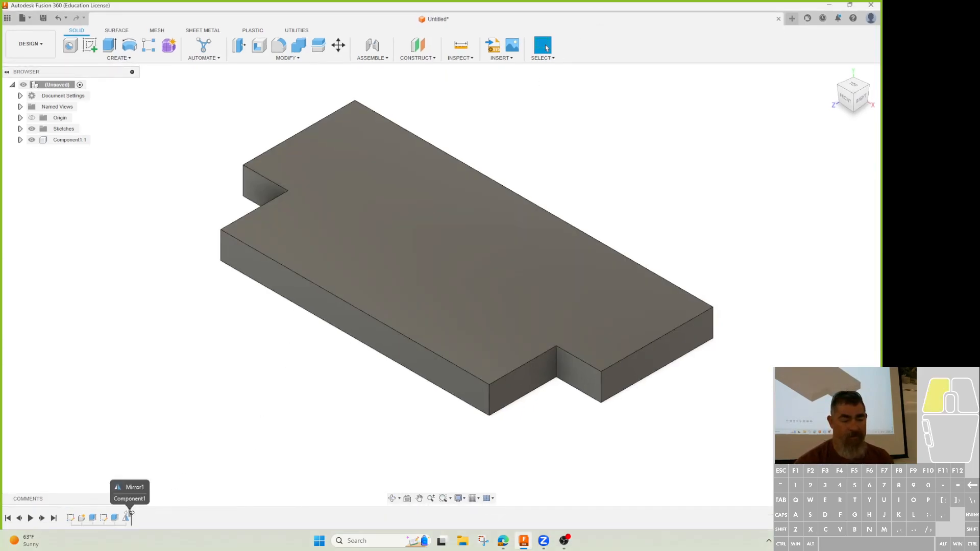
{"action": "left_click_drag", "start_coordinate": [131, 513], "coordinate": [120, 516]}
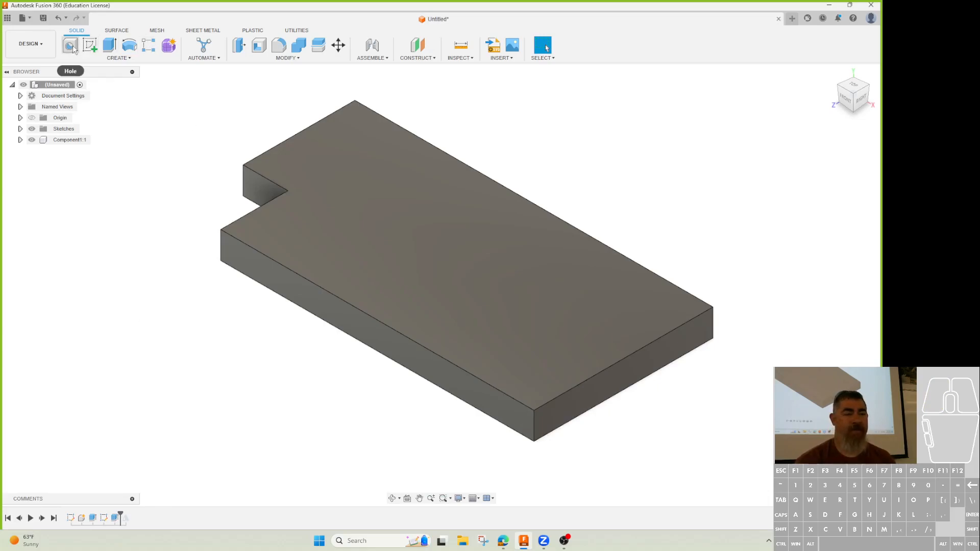
Fillet the three vertical edges of the corner notch with one constant radius.
{"action": "left_click", "coordinate": [279, 45]}
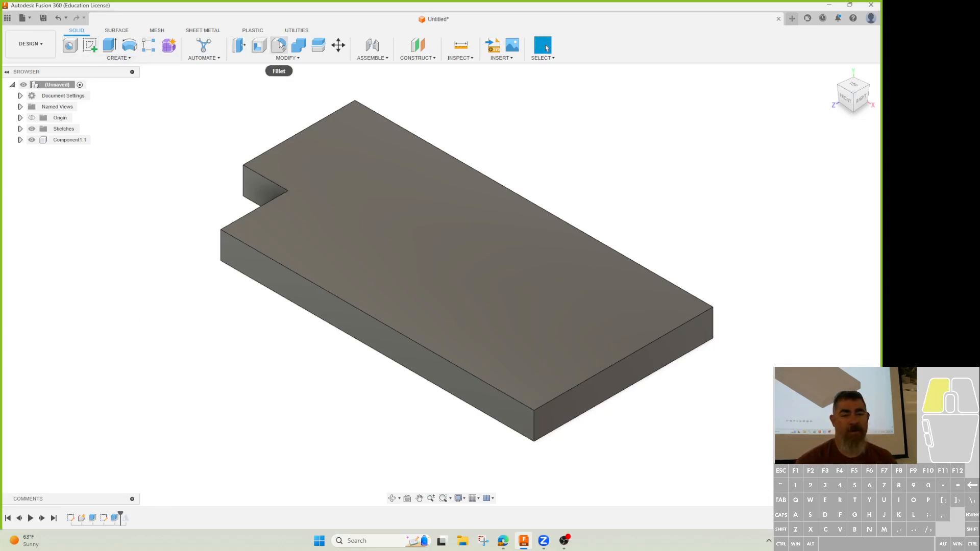
{"action": "left_click", "coordinate": [243, 184]}
{"action": "left_click", "coordinate": [288, 207]}
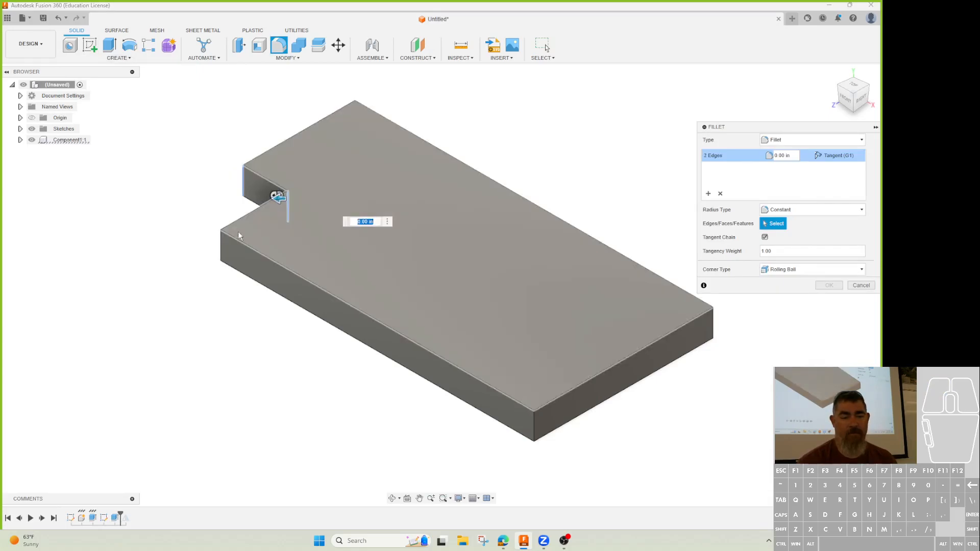
{"action": "left_click", "coordinate": [220, 246]}
{"action": "left_click_drag", "start_coordinate": [220, 245], "coordinate": [248, 245]}
{"action": "left_click", "coordinate": [829, 285]}
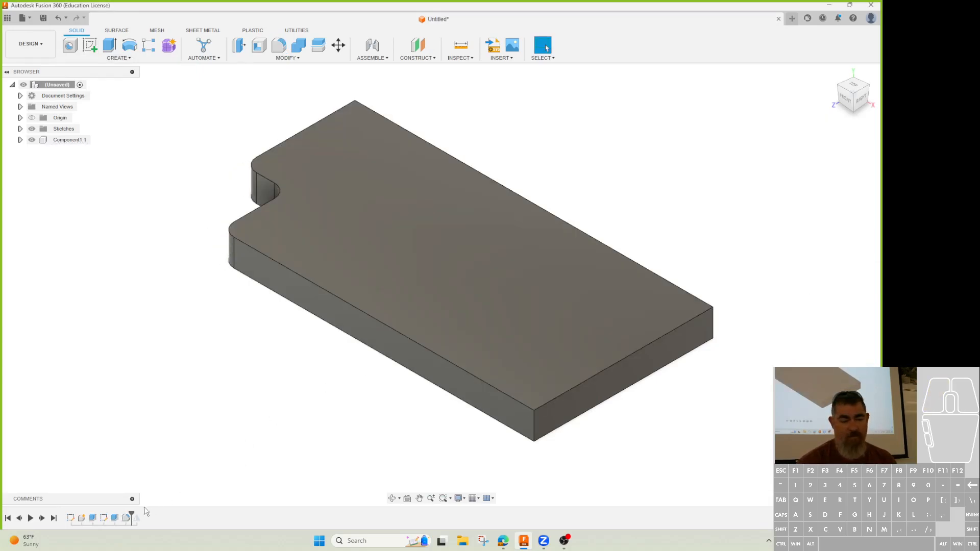
Roll the timeline forward past the mirror feature and add the notch fillet to the features it mirrors.
{"action": "left_click_drag", "start_coordinate": [131, 516], "coordinate": [142, 517]}
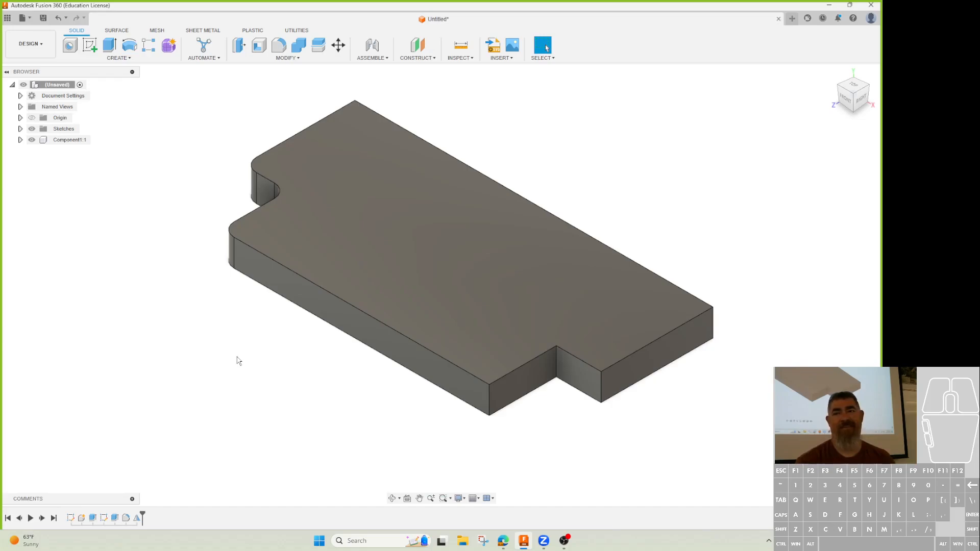
{"action": "double_click", "coordinate": [137, 519]}
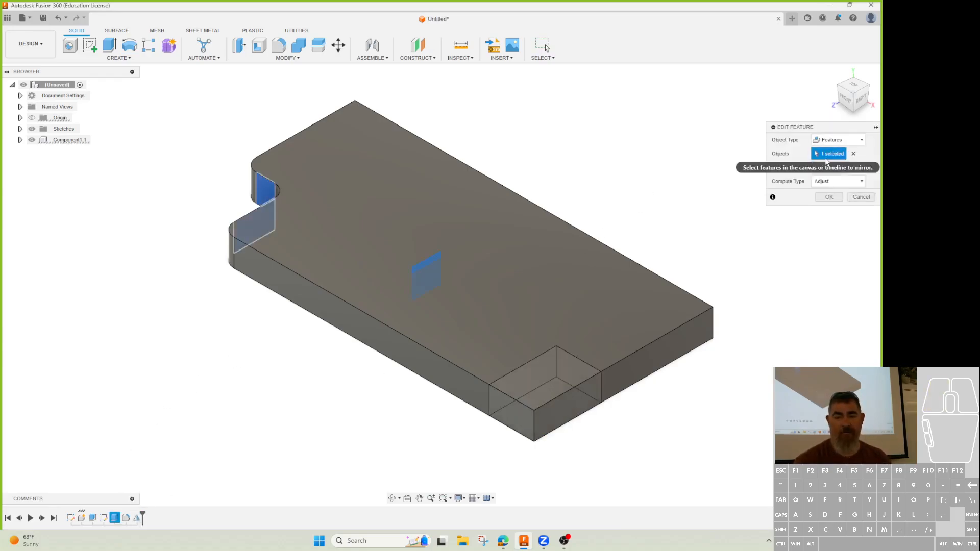
{"action": "left_click", "coordinate": [126, 519]}
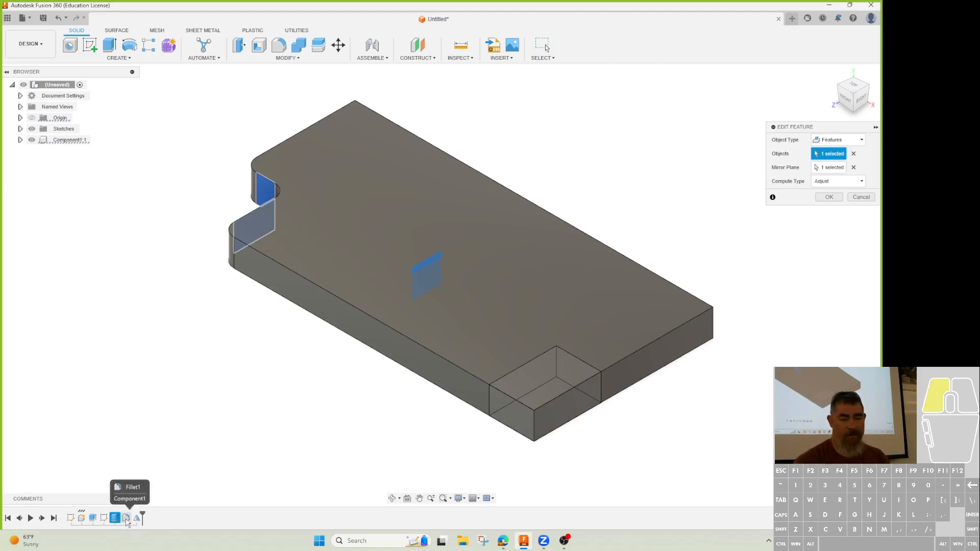
{"action": "left_click", "coordinate": [127, 518]}
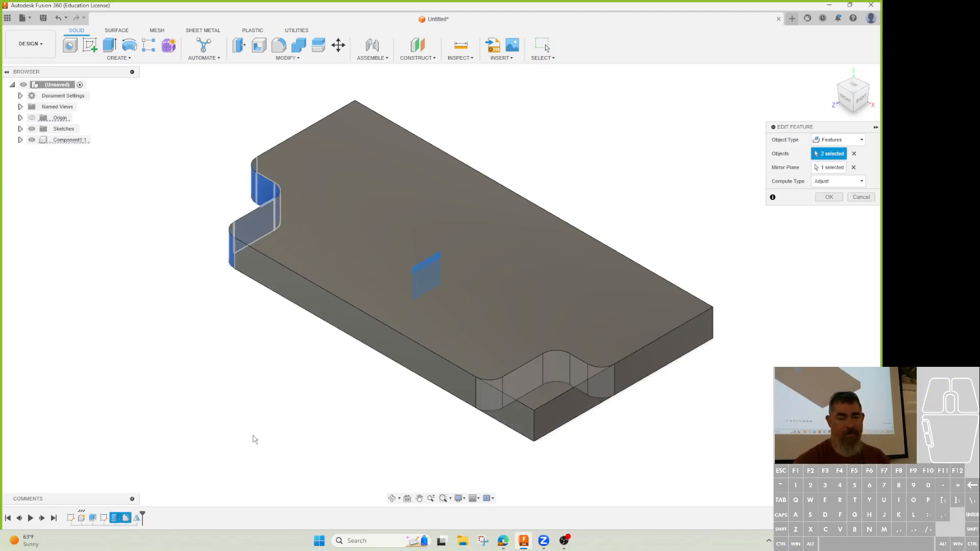
{"action": "left_click", "coordinate": [832, 198]}
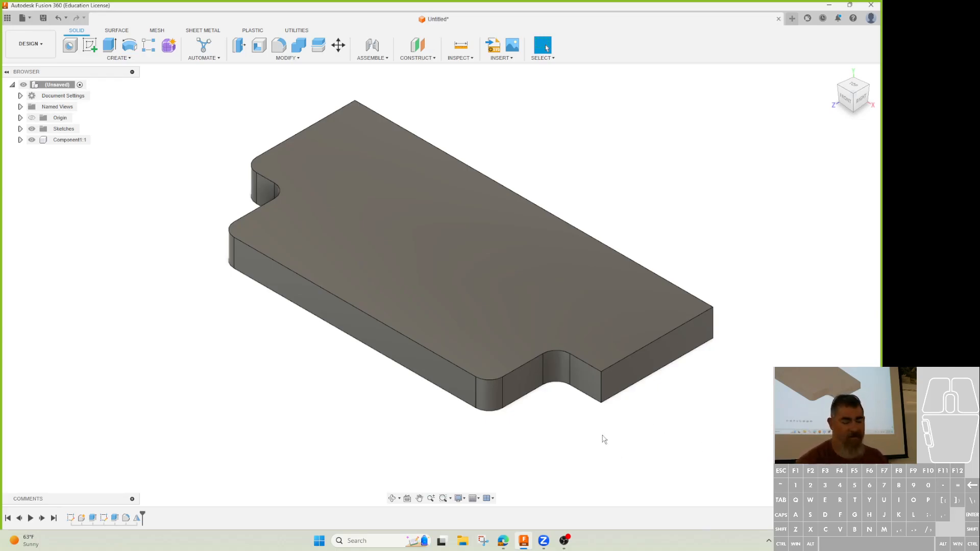
Set the mirror feature's compute type to Identical.
{"action": "middle_click_drag", "start_coordinate": [606, 427], "coordinate": [598, 409]}
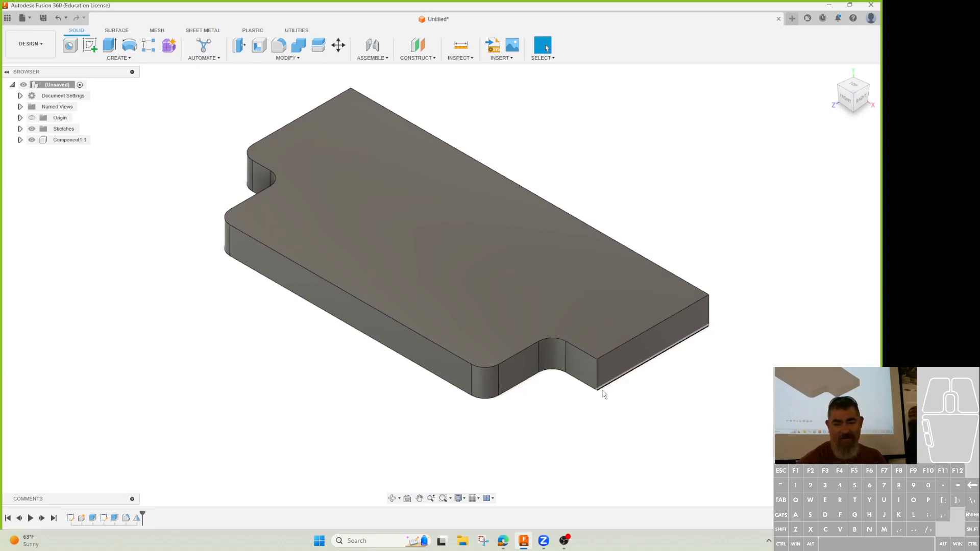
{"action": "middle_click_drag", "start_coordinate": [667, 427], "coordinate": [674, 373]}
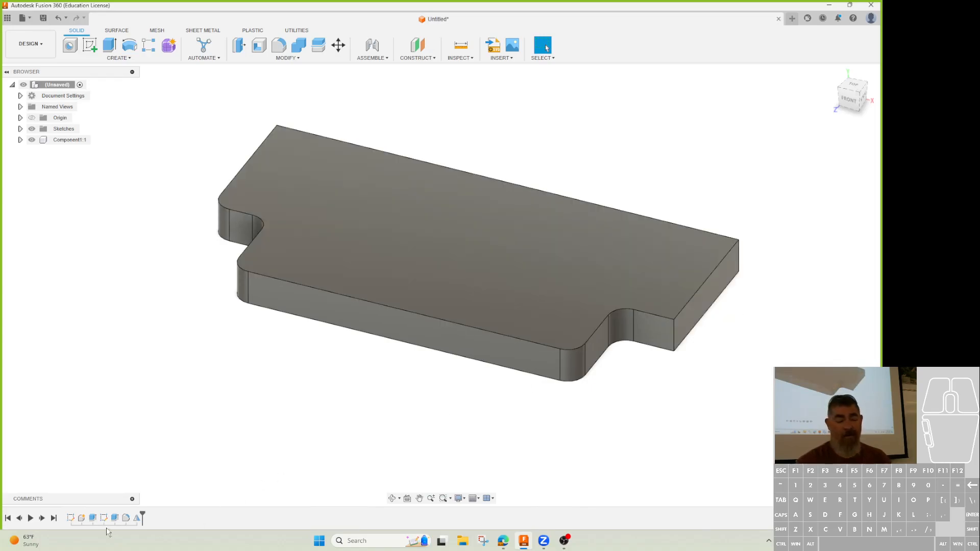
{"action": "double_click", "coordinate": [137, 517]}
{"action": "left_click", "coordinate": [832, 181]}
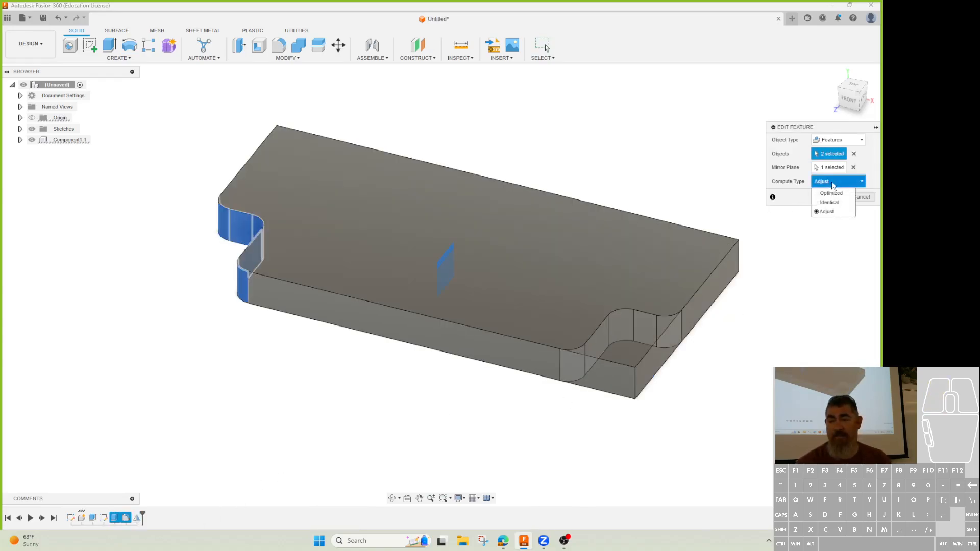
{"action": "left_click", "coordinate": [829, 202]}
{"action": "left_click", "coordinate": [832, 199]}
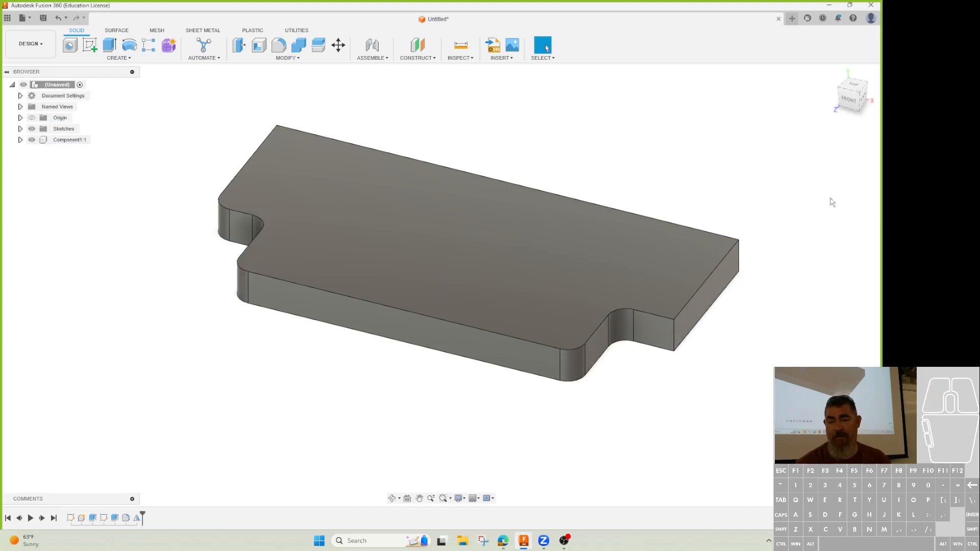
Set the mirror feature's compute type to Optimized.
{"action": "double_click", "coordinate": [136, 518]}
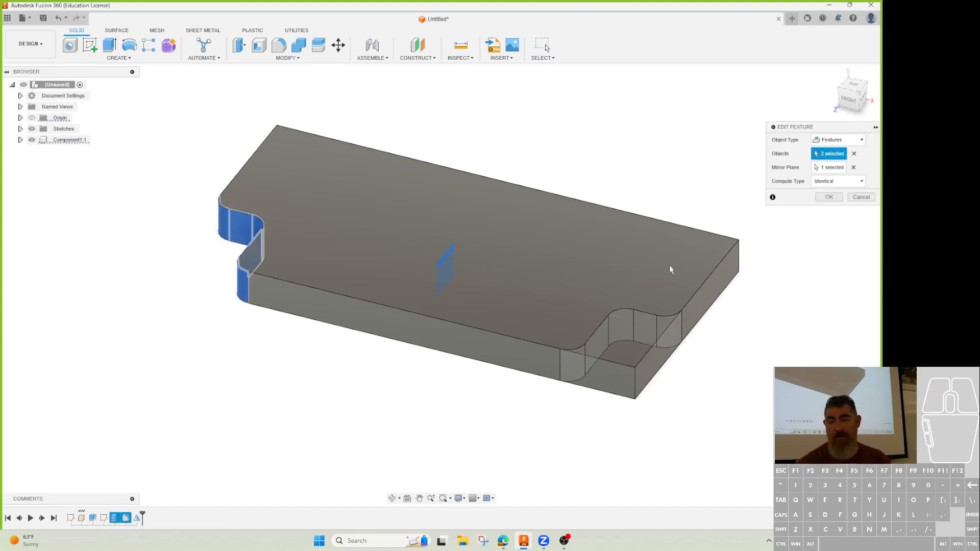
{"action": "left_click", "coordinate": [826, 183]}
{"action": "left_click", "coordinate": [828, 203]}
{"action": "left_click", "coordinate": [829, 197]}
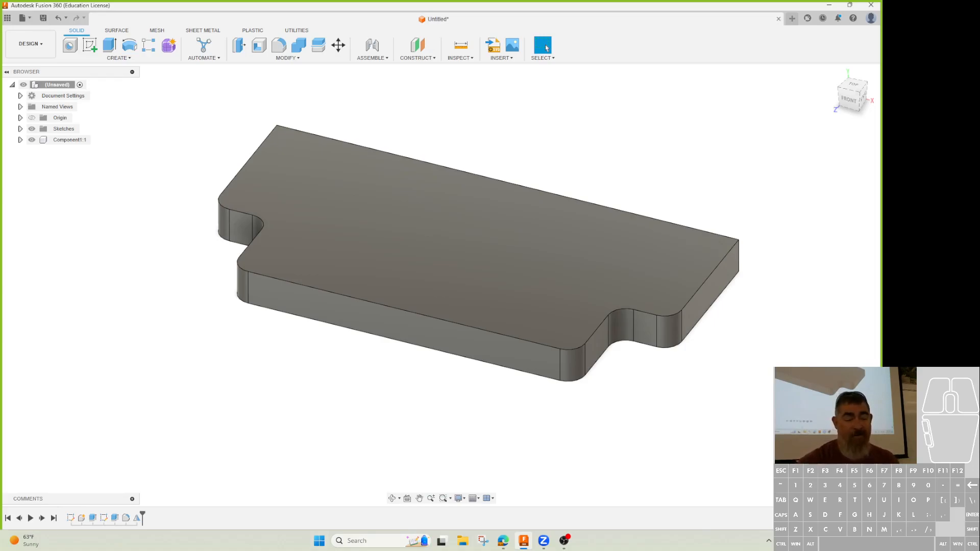
Review the mirror's compute type options, keeping Optimized, and highlight the faces belonging to the corner cut feature.
{"action": "double_click", "coordinate": [137, 518]}
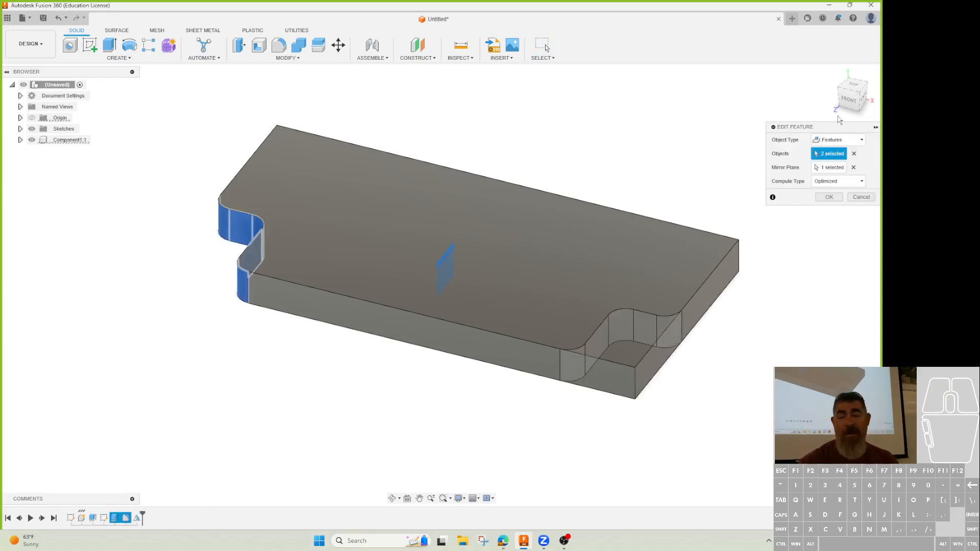
{"action": "left_click", "coordinate": [849, 181]}
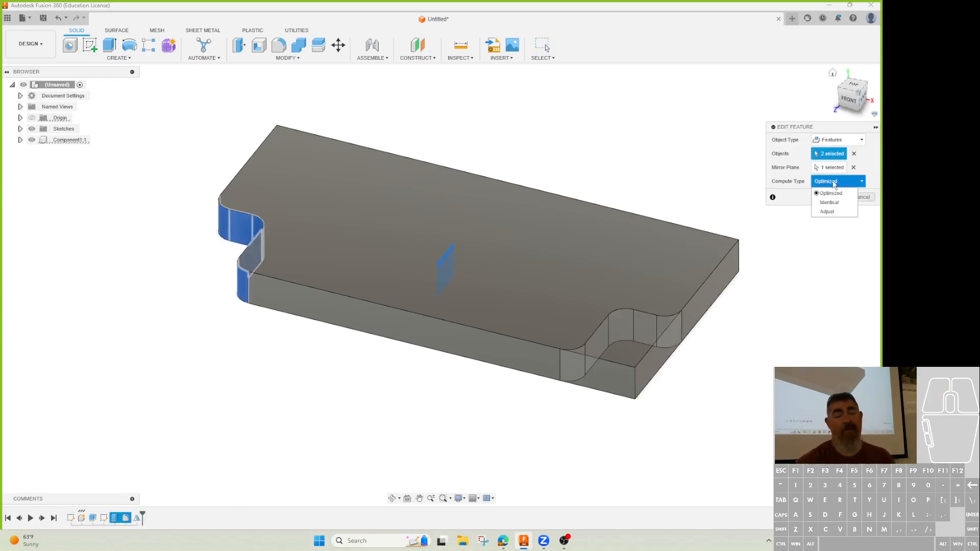
{"action": "left_click", "coordinate": [848, 204]}
{"action": "left_click", "coordinate": [844, 197]}
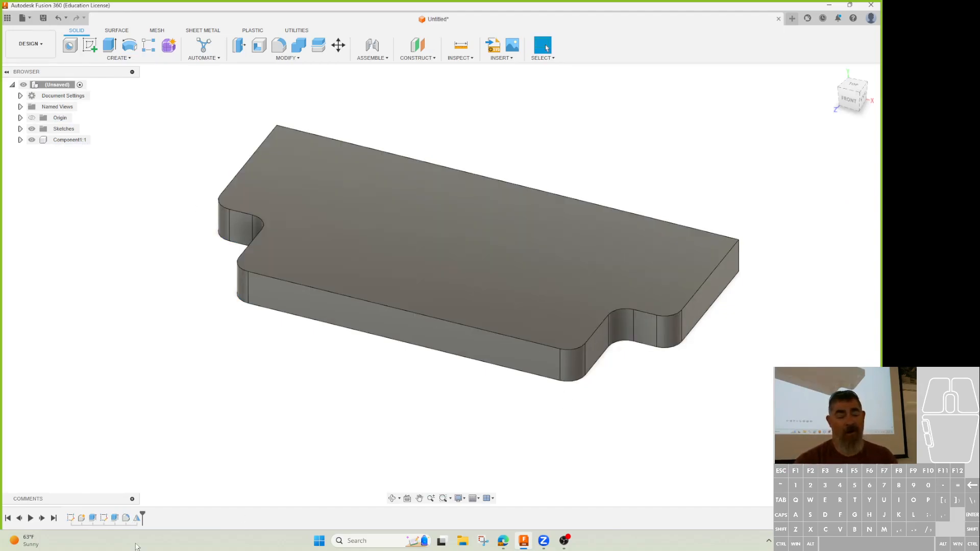
{"action": "left_click", "coordinate": [114, 519]}
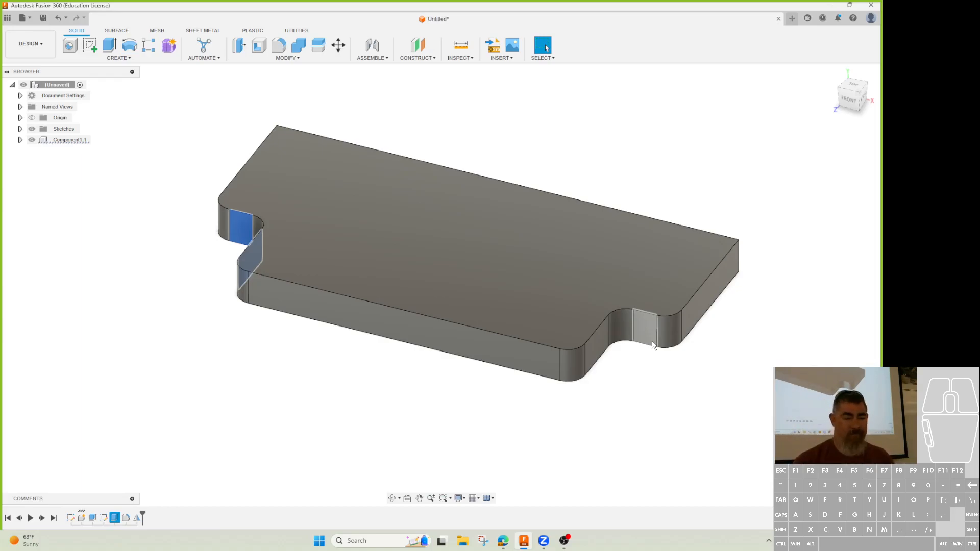
{"action": "left_click", "coordinate": [127, 430]}
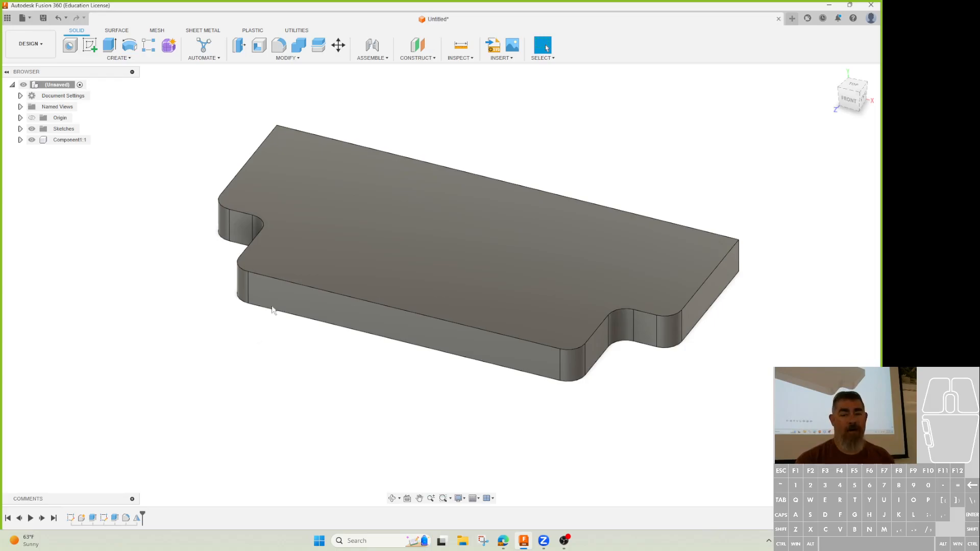
Undo the mirror feature edits back to the timeline state just before the mirror.
{"action": "middle_click_drag", "start_coordinate": [293, 408], "coordinate": [297, 442], "text": "shift"}
{"action": "key", "text": "ctrl+z"}
{"action": "key", "text": "ctrl+z"}
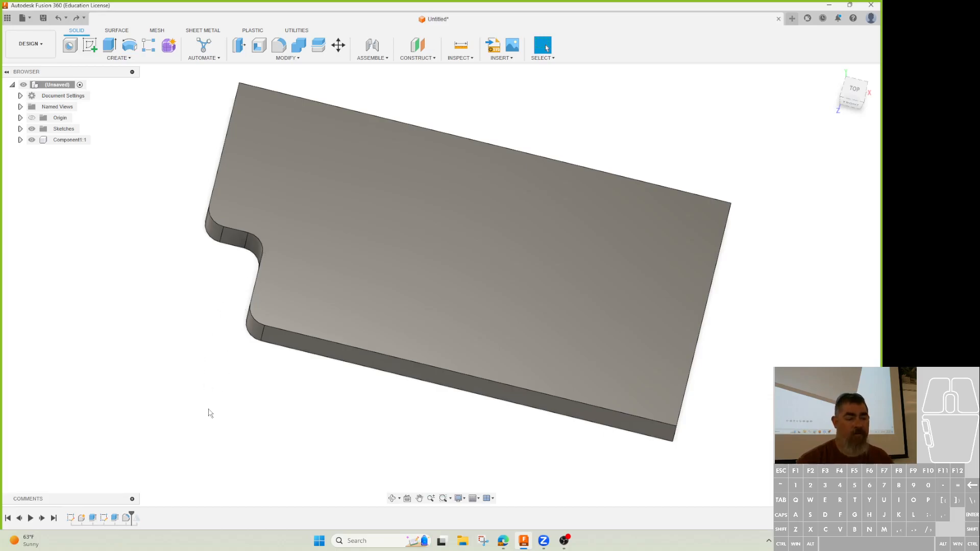
{"action": "middle_click_drag", "start_coordinate": [212, 413], "coordinate": [225, 387], "text": "shift"}
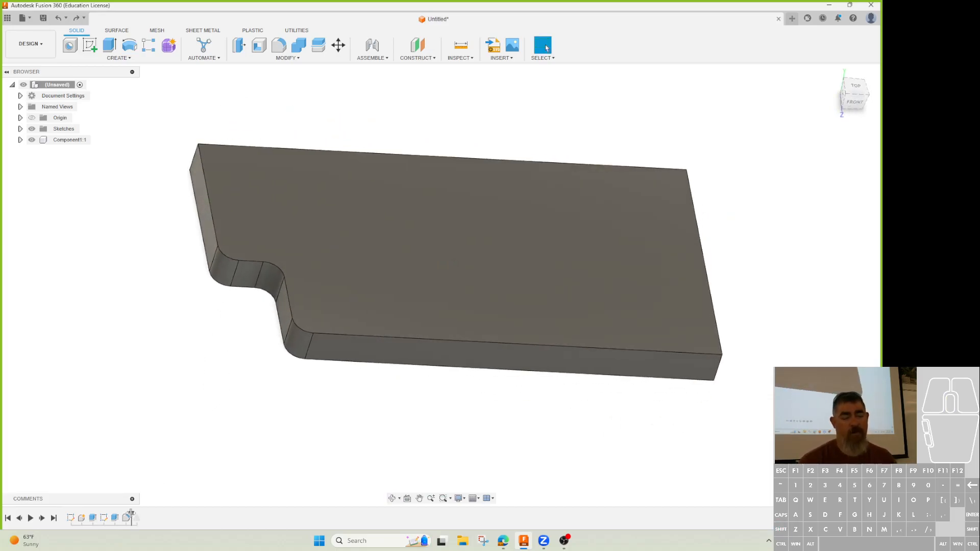
{"action": "mouse_move", "coordinate": [131, 514]}
{"action": "left_mouse_down"}
{"action": "mouse_move", "coordinate": [142, 513]}
{"action": "mouse_move", "coordinate": [132, 514]}
{"action": "left_mouse_up"}
{"action": "left_click", "coordinate": [203, 387]}
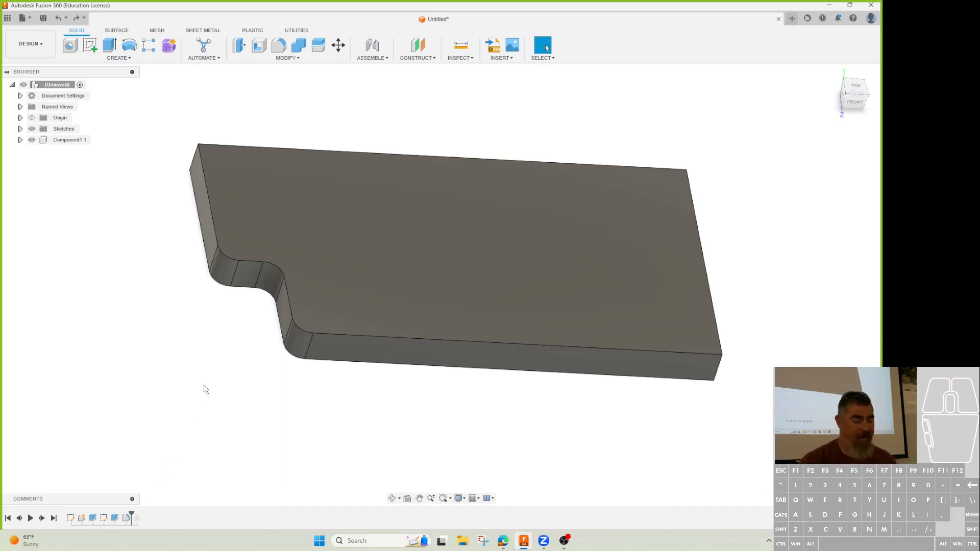
{"action": "middle_click_drag", "start_coordinate": [204, 390], "coordinate": [199, 376], "text": "shift"}
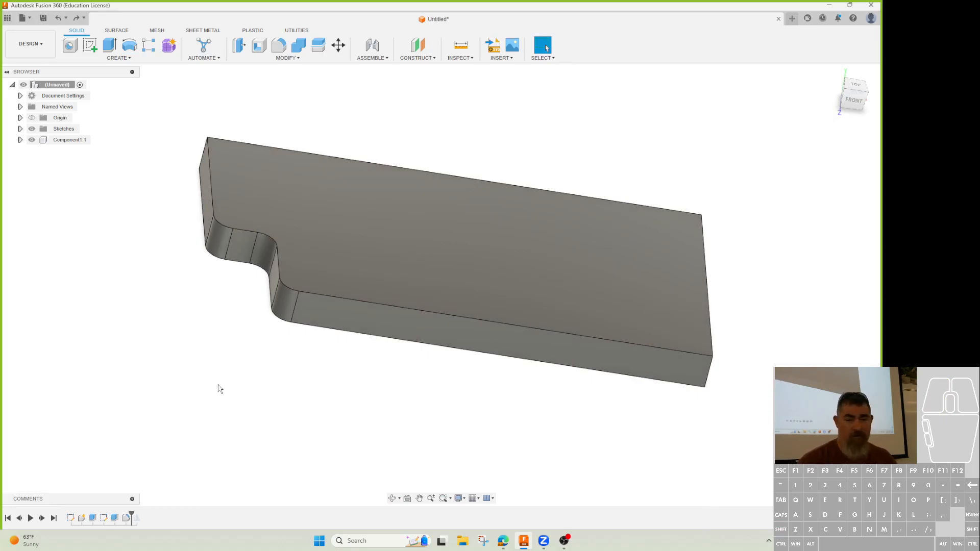
Undo the notch fillets, corner cut, plate extrusion and rectangle until the first sketch is empty.
{"action": "key", "text": "ctrl+z"}
{"action": "key", "text": "ctrl+z"}
{"action": "key", "text": "ctrl+z"}
{"action": "key", "text": "ctrl+z"}
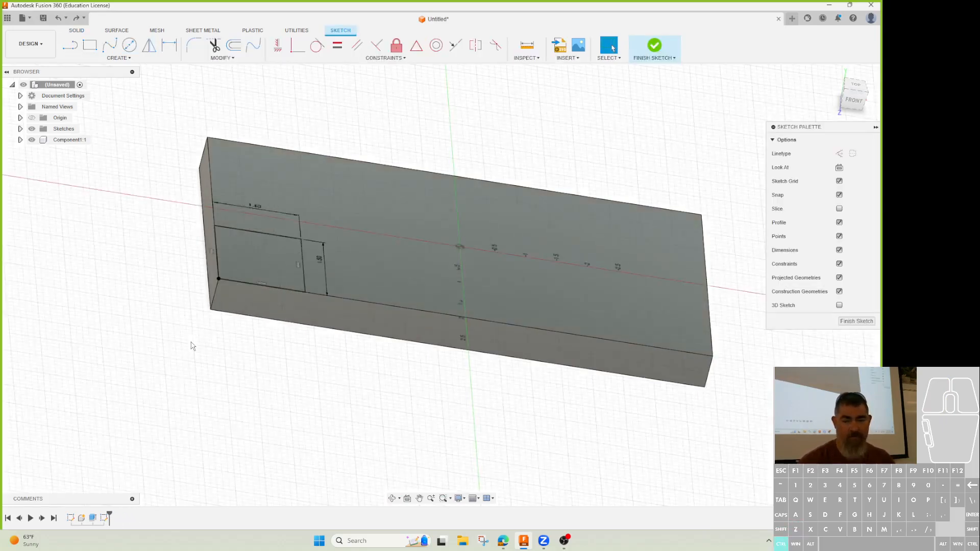
{"action": "key", "text": "ctrl+z"}
{"action": "key", "text": "ctrl+z"}
{"action": "key", "text": "ctrl+z"}
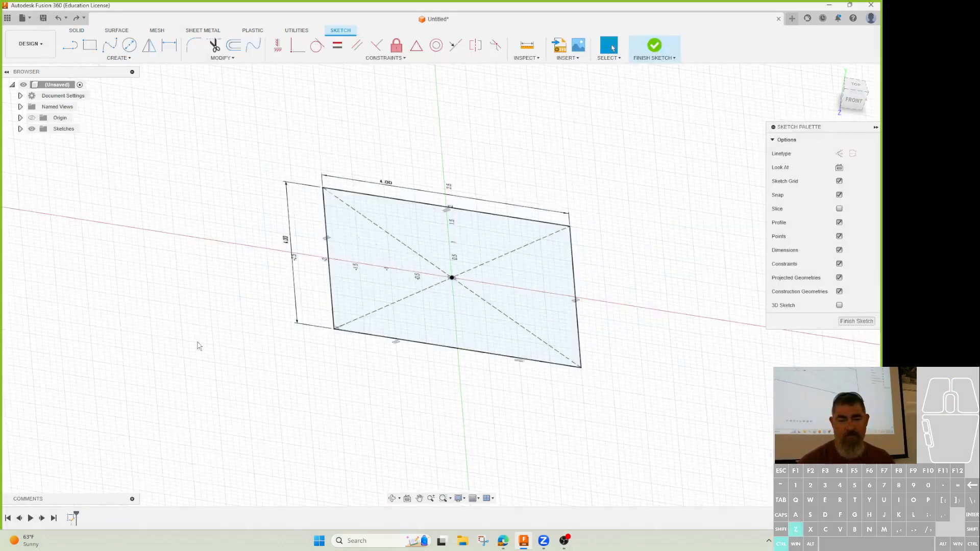
{"action": "key", "text": "ctrl+z"}
{"action": "key", "text": "ctrl+z"}
{"action": "key", "text": "ctrl+z"}
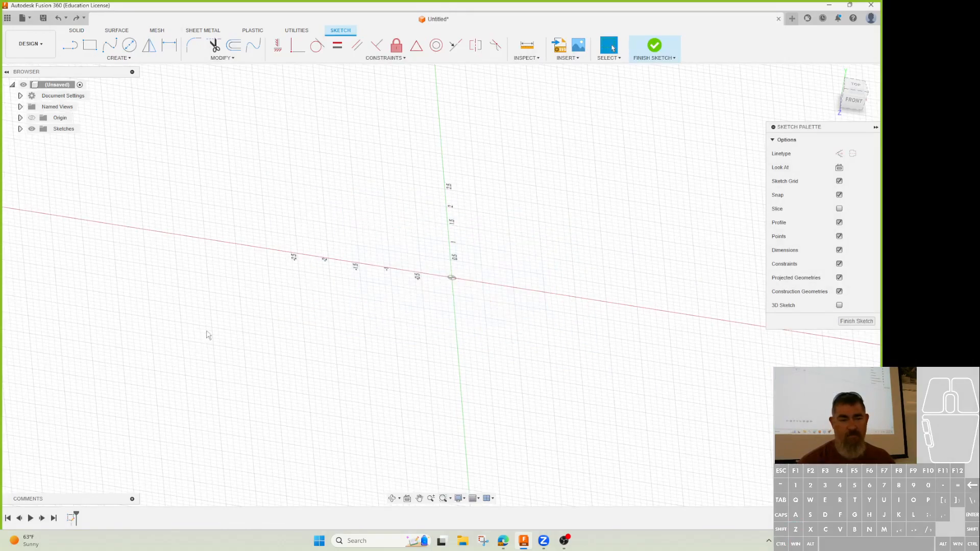
Sketch a closed four-sided line profile from the origin, with its base on the horizontal axis and a slanted upper edge.
{"action": "key", "text": "l"}
{"action": "left_click", "coordinate": [452, 278]}
{"action": "left_click", "coordinate": [366, 265]}
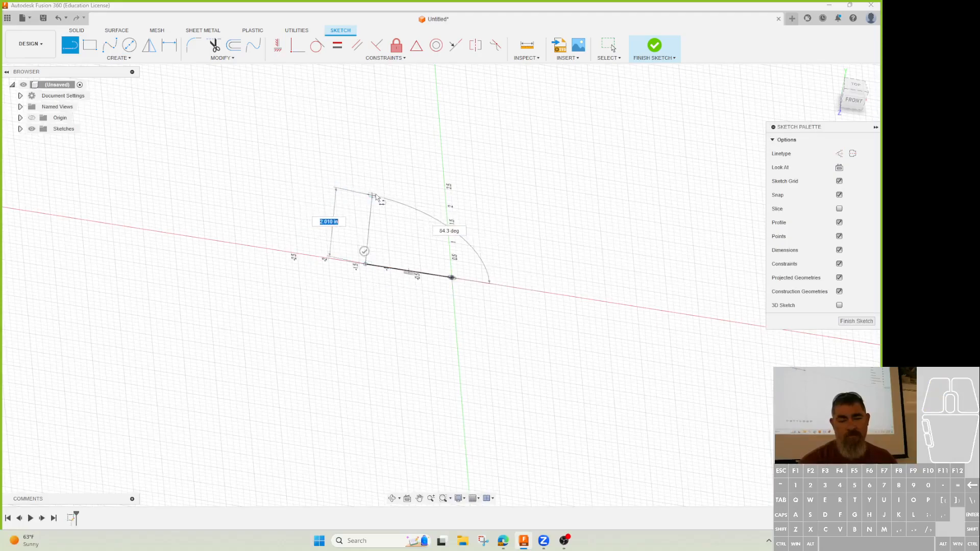
{"action": "left_click", "coordinate": [363, 232]}
{"action": "left_click", "coordinate": [445, 193]}
{"action": "left_click", "coordinate": [452, 278]}
{"action": "key", "text": "Escape"}
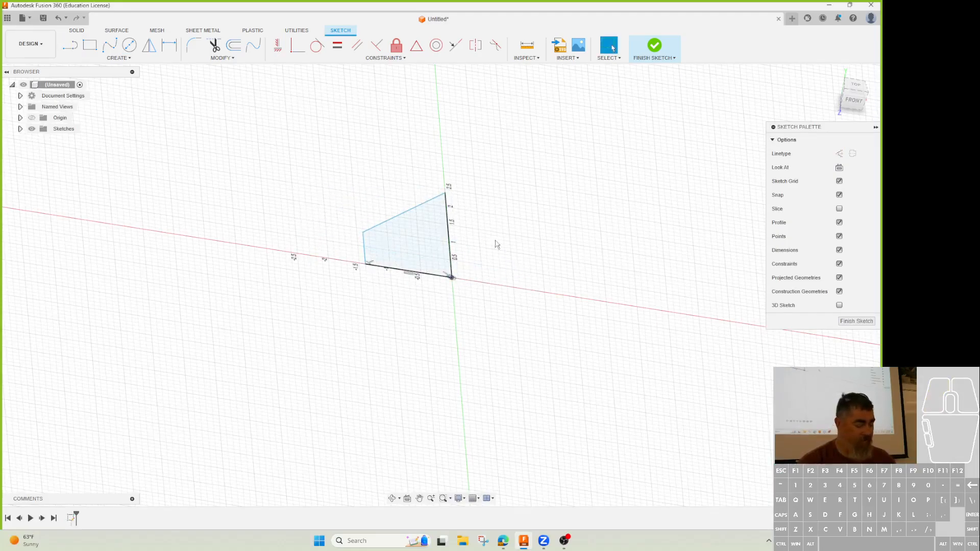
Dimension the profile's short side to 1 in and its tall side on the vertical axis to 2.5 in.
{"action": "key", "text": "d"}
{"action": "left_click", "coordinate": [363, 240]}
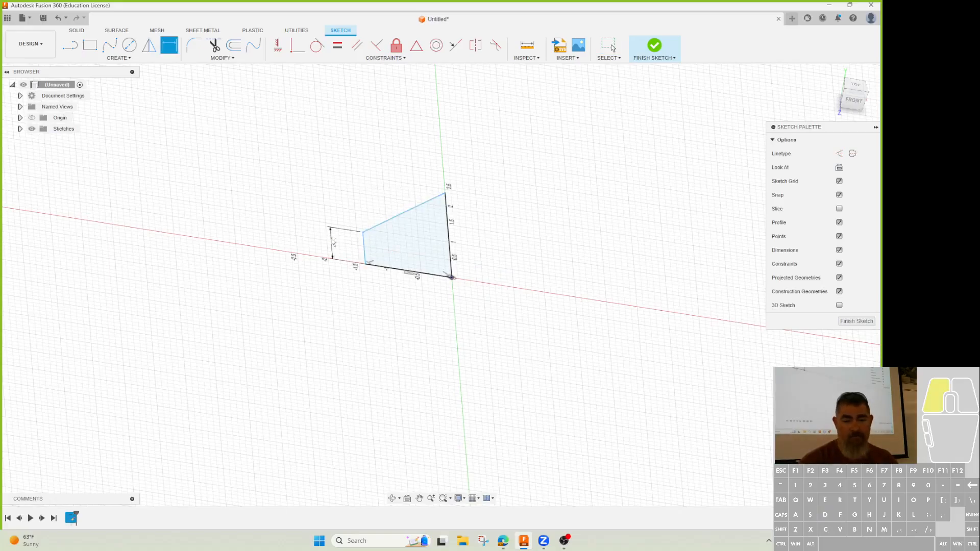
{"action": "left_click", "coordinate": [336, 255]}
{"action": "type", "text": "1"}
{"action": "key", "text": "Return"}
{"action": "left_click", "coordinate": [448, 219]}
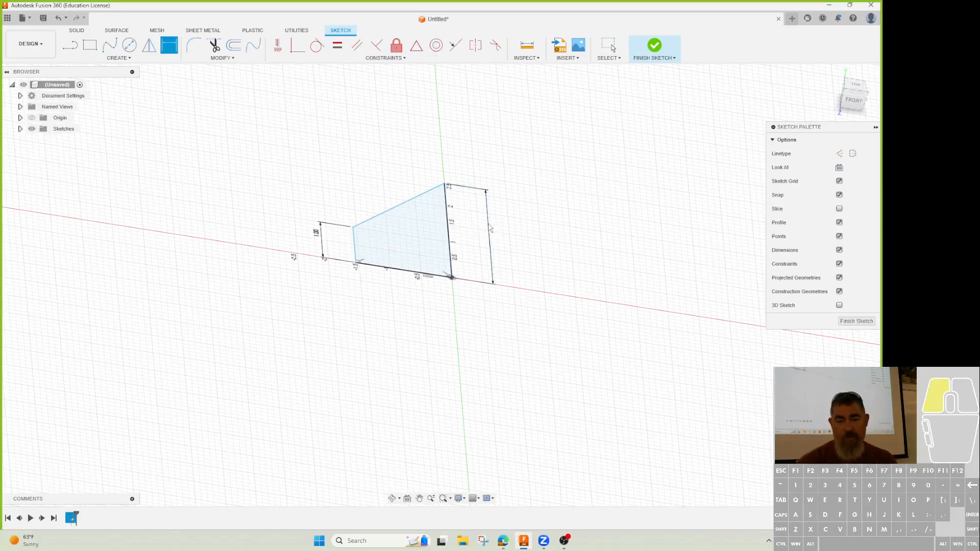
{"action": "left_click", "coordinate": [513, 276]}
{"action": "type", "text": "2.5"}
{"action": "key", "text": "Return"}
{"action": "left_click", "coordinate": [432, 274]}
{"action": "left_click", "coordinate": [356, 252]}
{"action": "left_click", "coordinate": [423, 310]}
{"action": "key", "text": "Escape"}
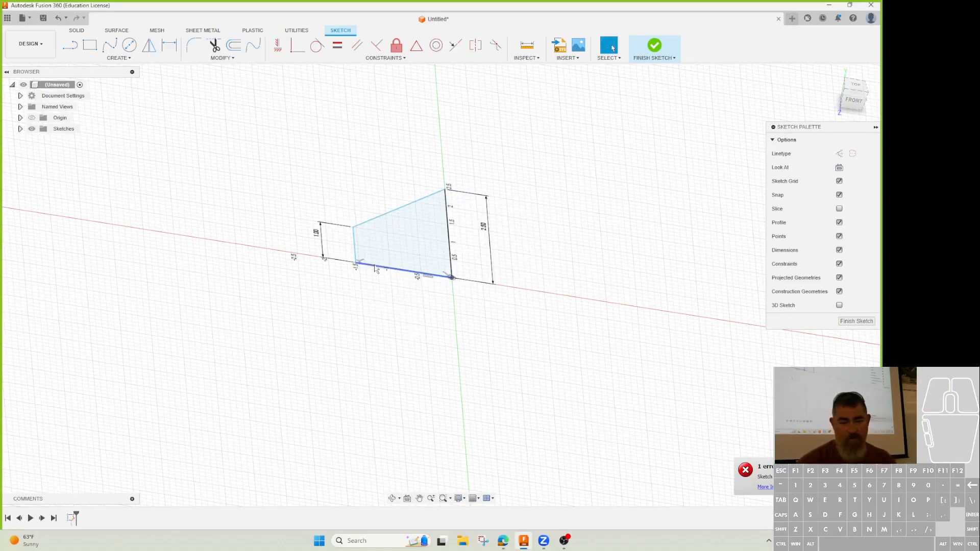
Dimension the profile's base edge to 1.5 in.
{"action": "key", "text": "d"}
{"action": "left_click", "coordinate": [420, 274]}
{"action": "left_click", "coordinate": [417, 308]}
{"action": "type", "text": "1.5"}
{"action": "key", "text": "Return"}
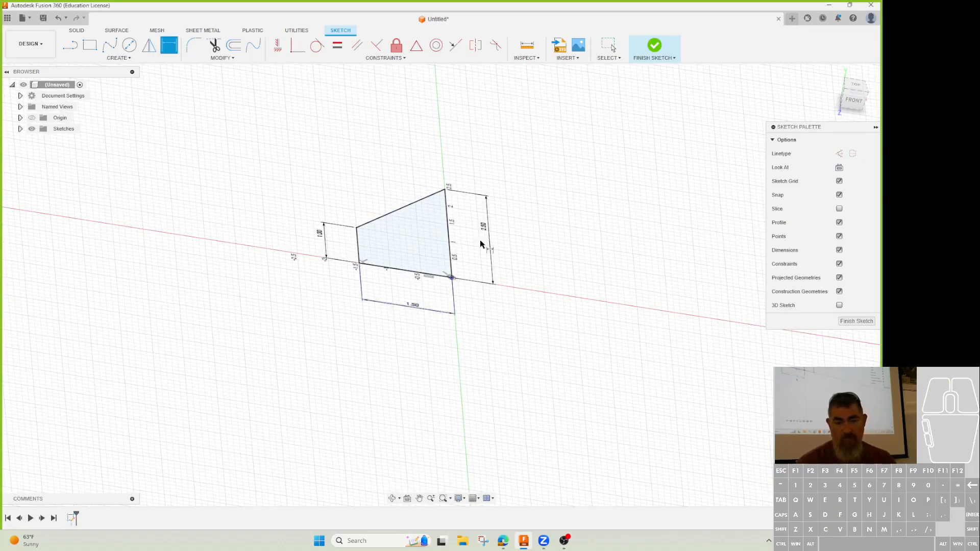
Finish the sketch and extrude the four-sided profile as a new component.
{"action": "left_click", "coordinate": [654, 47]}
{"action": "left_click", "coordinate": [110, 48]}
{"action": "left_click_drag", "start_coordinate": [402, 214], "coordinate": [410, 199]}
{"action": "left_click", "coordinate": [837, 259]}
{"action": "left_click", "coordinate": [826, 304]}
{"action": "left_click", "coordinate": [829, 274]}
Chamfer the upper edge of the block's short side with an equal distance of 0.20 in.
{"action": "middle_click_drag", "start_coordinate": [572, 373], "coordinate": [237, 131], "text": "shift"}
{"action": "left_click", "coordinate": [269, 60]}
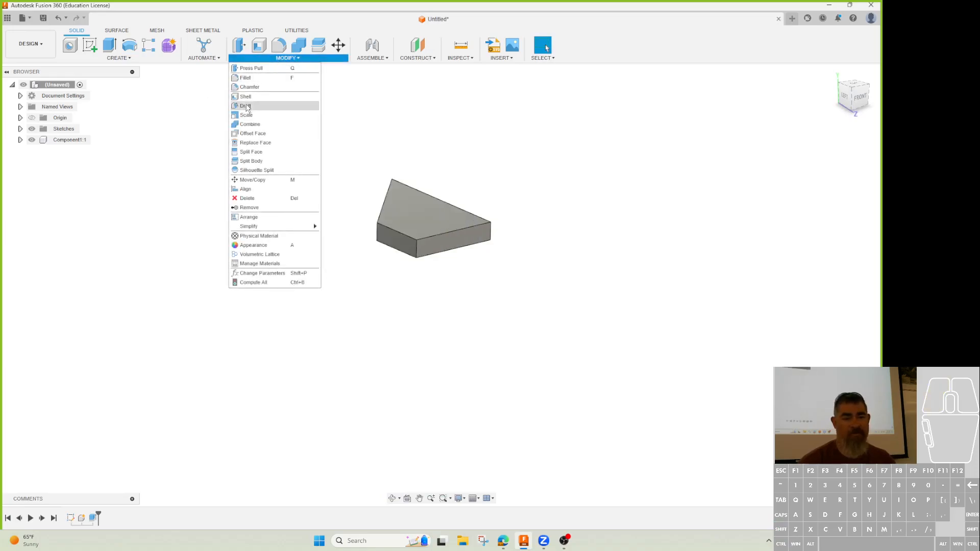
{"action": "left_click", "coordinate": [250, 87]}
{"action": "left_click", "coordinate": [400, 232]}
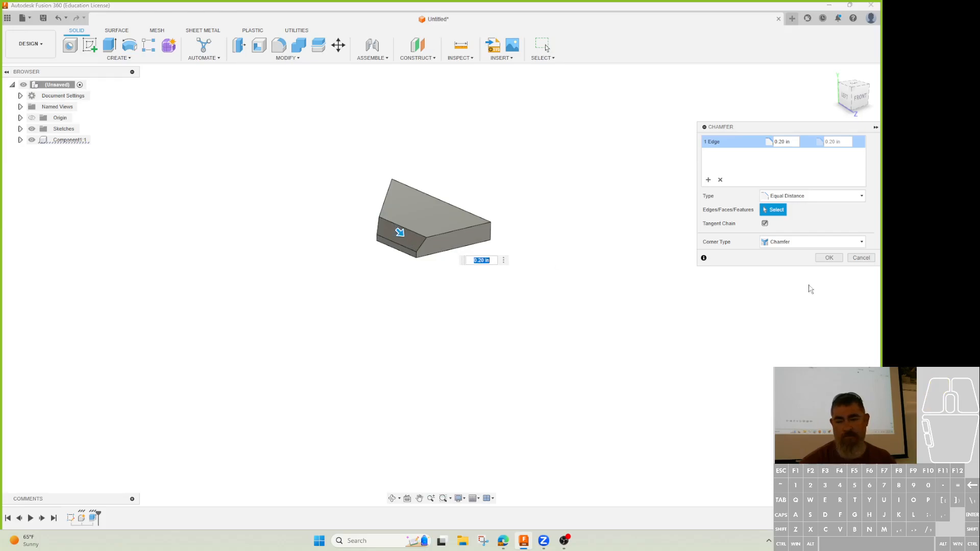
{"action": "left_click", "coordinate": [828, 258]}
Fillet the vertical corner edge between the chamfered short side and the base side with a constant radius.
{"action": "scroll", "coordinate": [407, 265], "scroll_direction": "up", "scroll_amount": 5}
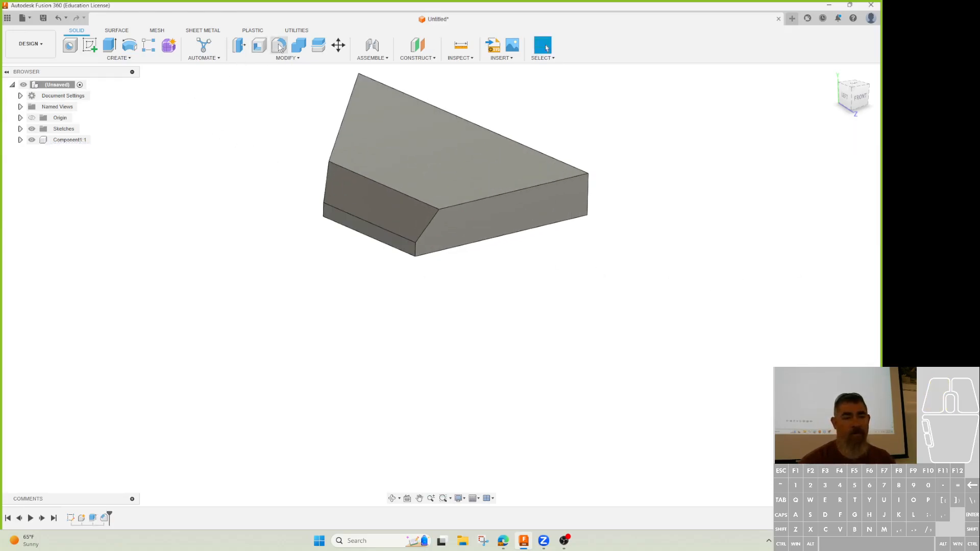
{"action": "left_click", "coordinate": [279, 46]}
{"action": "left_click", "coordinate": [416, 254]}
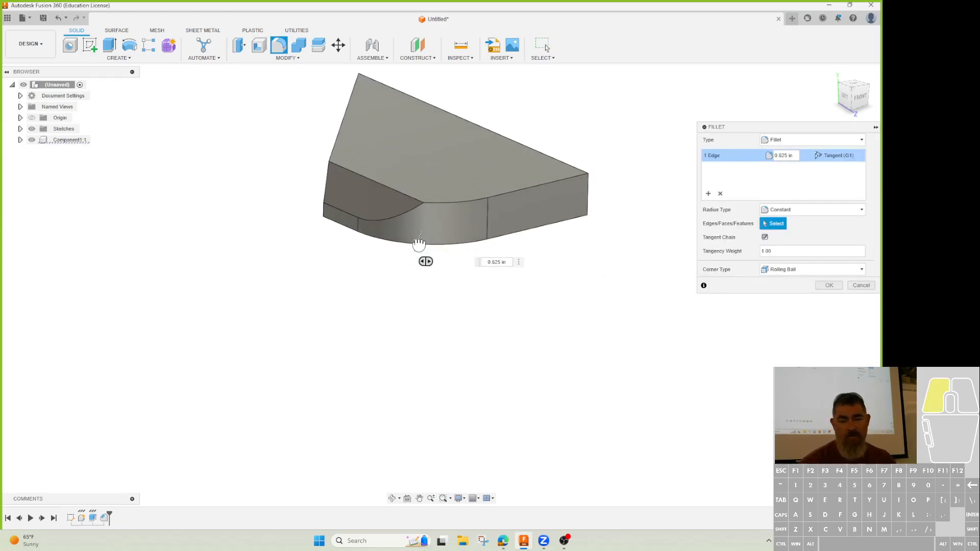
{"action": "left_click", "coordinate": [828, 285]}
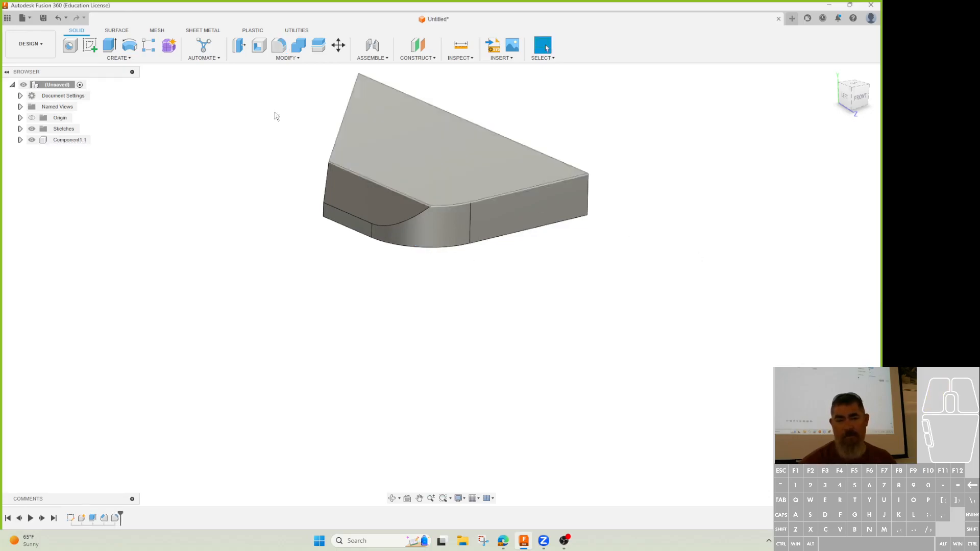
Sketch a corner rectangle on the block's large upper face, starting at the corner where the base side meets the long side.
{"action": "left_click", "coordinate": [90, 46]}
{"action": "left_click", "coordinate": [480, 168]}
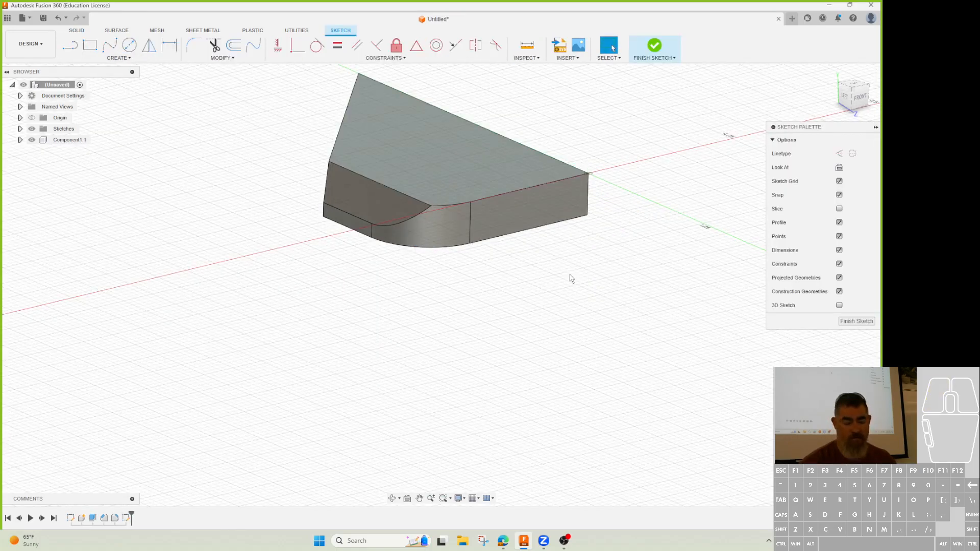
{"action": "key", "text": "r"}
{"action": "left_click", "coordinate": [587, 174]}
{"action": "left_click", "coordinate": [502, 169]}
Dimension the rectangle's two directions, setting the second dimension to 0.3 in, and finish the sketch.
{"action": "key", "text": "d"}
{"action": "left_click", "coordinate": [527, 166]}
{"action": "left_click", "coordinate": [530, 125]}
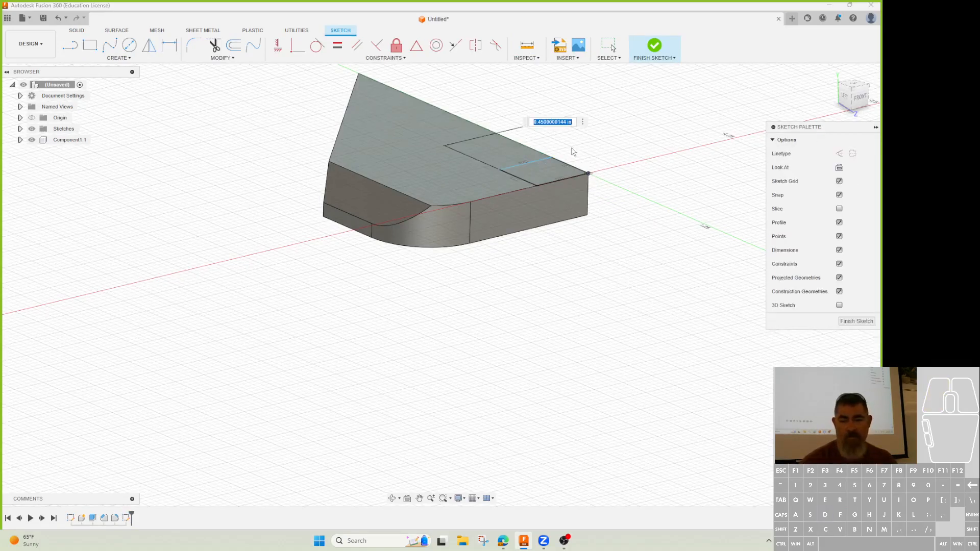
{"action": "key", "text": "Return"}
{"action": "scroll", "coordinate": [516, 175], "scroll_direction": "up", "scroll_amount": 3}
{"action": "left_click", "coordinate": [588, 362]}
{"action": "left_click", "coordinate": [702, 322]}
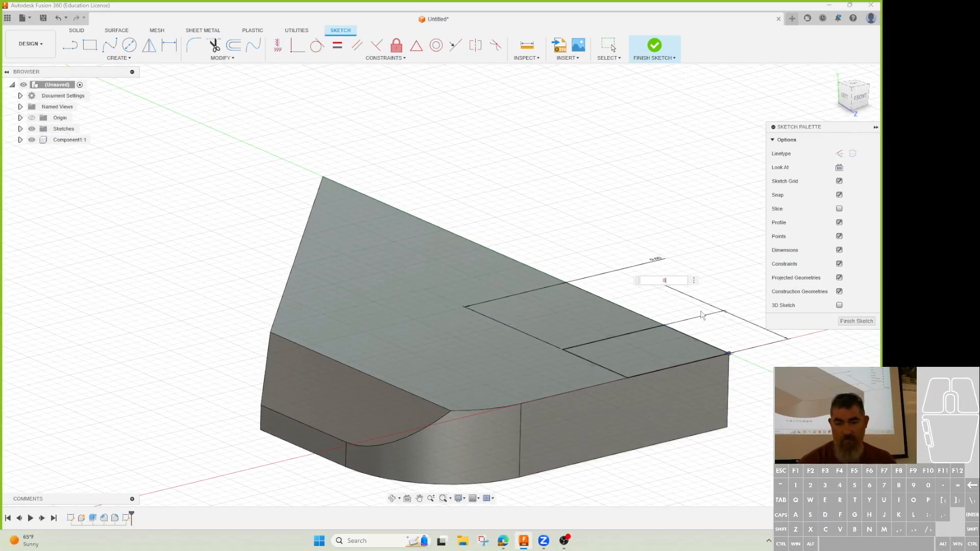
{"action": "type", "text": ".3"}
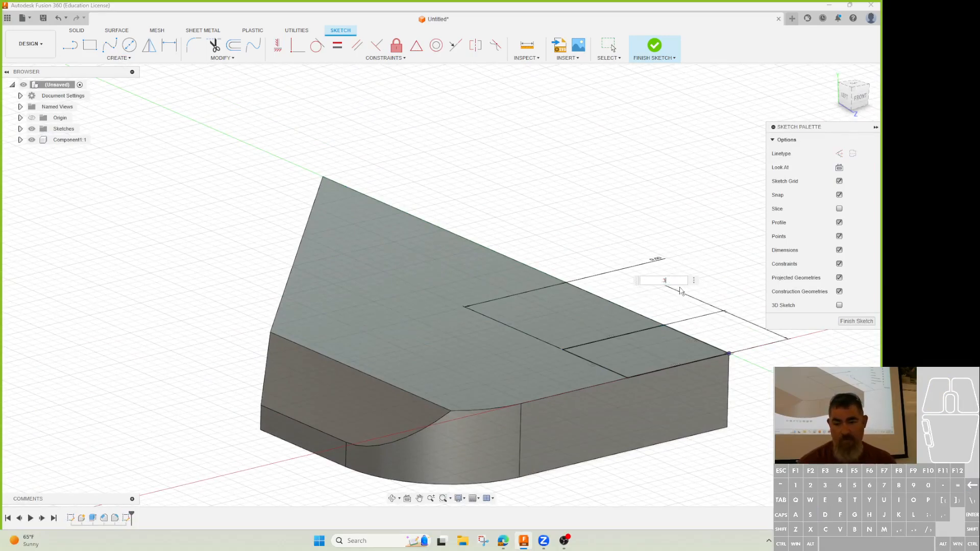
{"action": "key", "text": "Return"}
{"action": "left_click", "coordinate": [654, 47]}
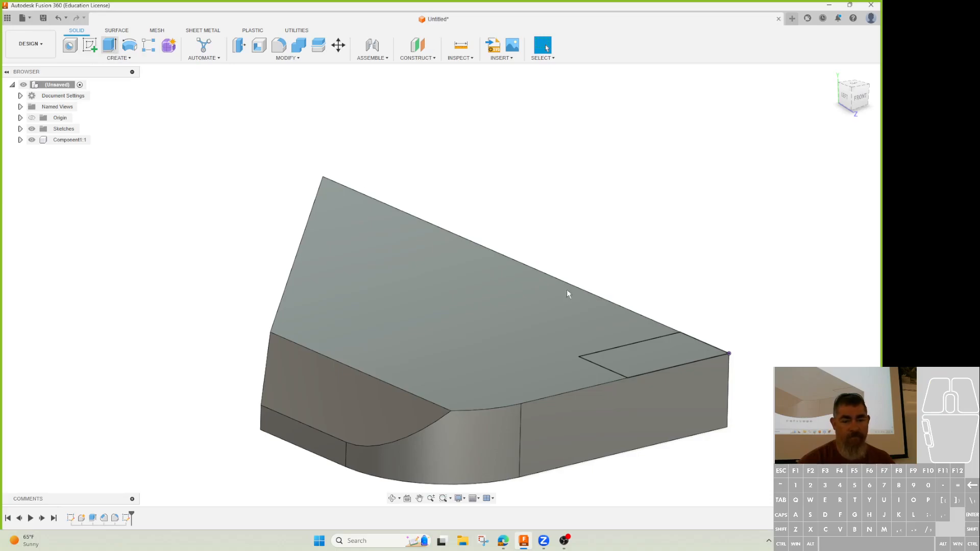
Extrude the rectangle downward partway through the block as a cut to form a corner notch.
{"action": "left_click", "coordinate": [633, 360]}
{"action": "key", "text": "e"}
{"action": "left_click_drag", "start_coordinate": [653, 347], "coordinate": [663, 376]}
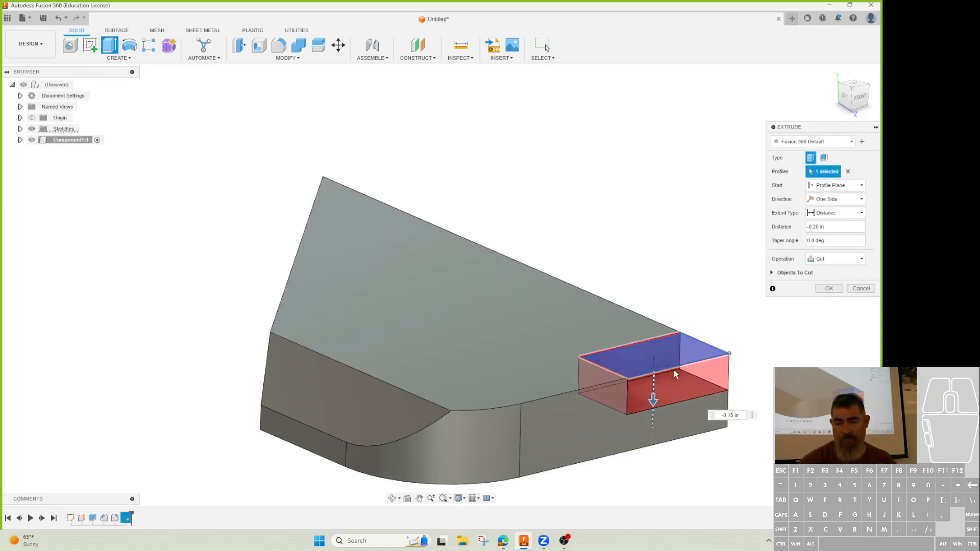
{"action": "left_click", "coordinate": [829, 275]}
{"action": "middle_click_drag", "start_coordinate": [665, 284], "coordinate": [418, 281], "text": "shift"}
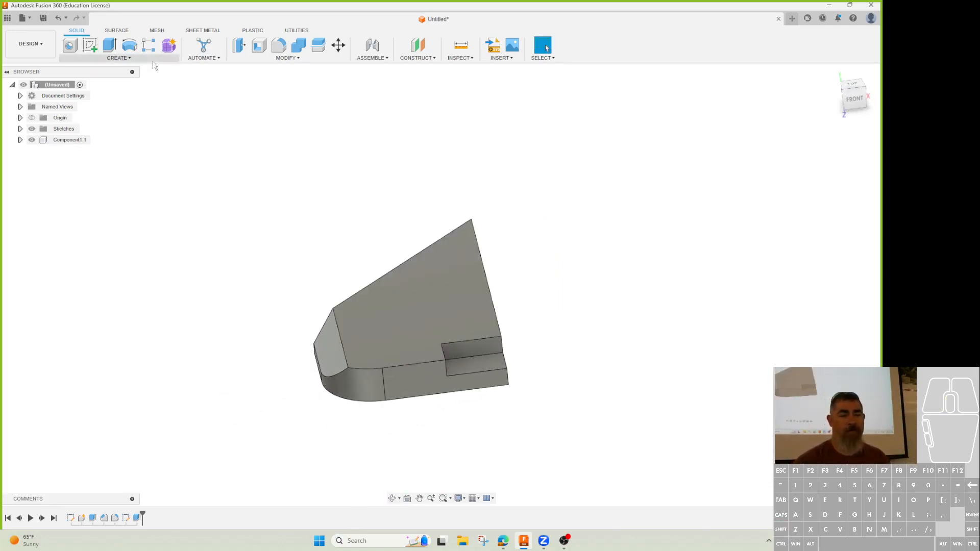
Mirror the whole body across its long side face beside the notch, with the operation set to Join.
{"action": "left_click", "coordinate": [119, 58]}
{"action": "left_click", "coordinate": [91, 255]}
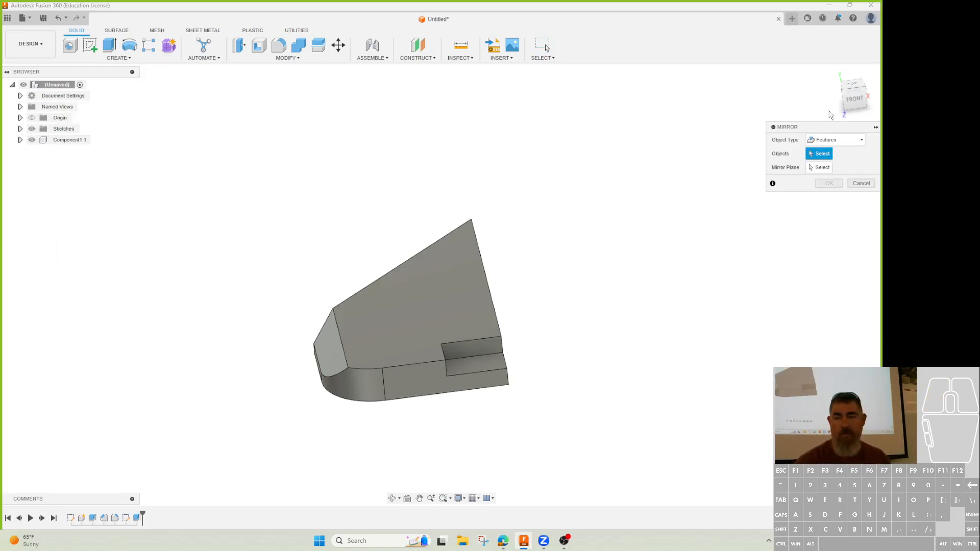
{"action": "left_click", "coordinate": [836, 139]}
{"action": "left_click", "coordinate": [825, 154]}
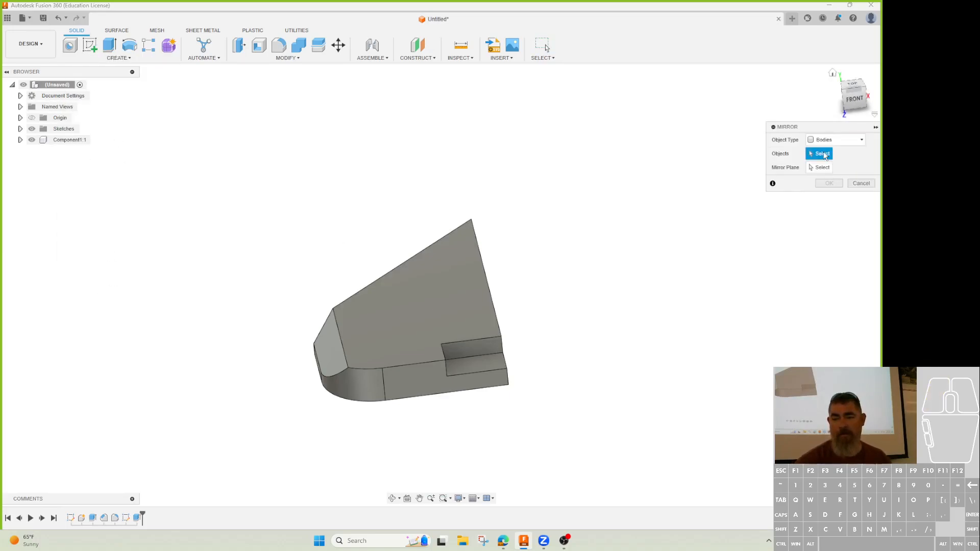
{"action": "left_click", "coordinate": [466, 323]}
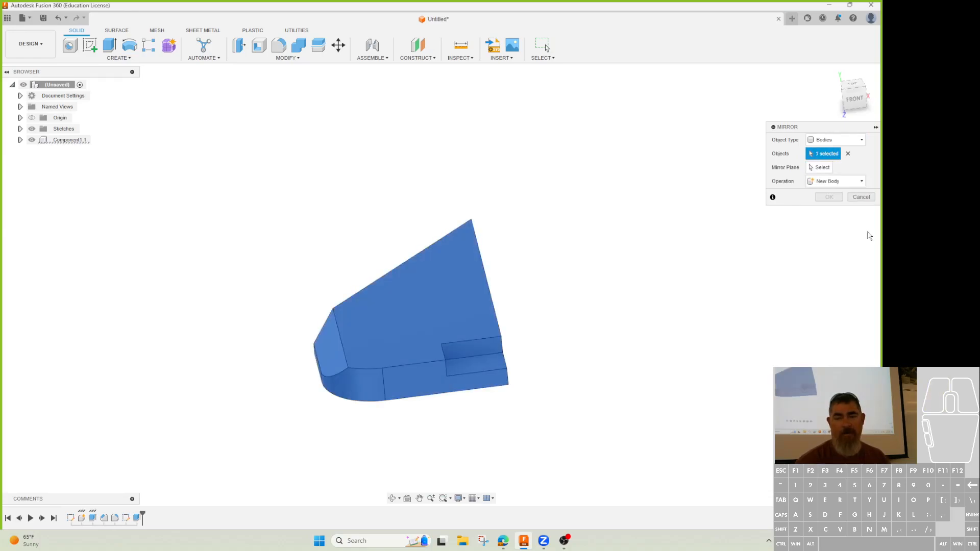
{"action": "left_click", "coordinate": [818, 168]}
{"action": "middle_click_drag", "start_coordinate": [729, 259], "coordinate": [559, 312], "text": "shift"}
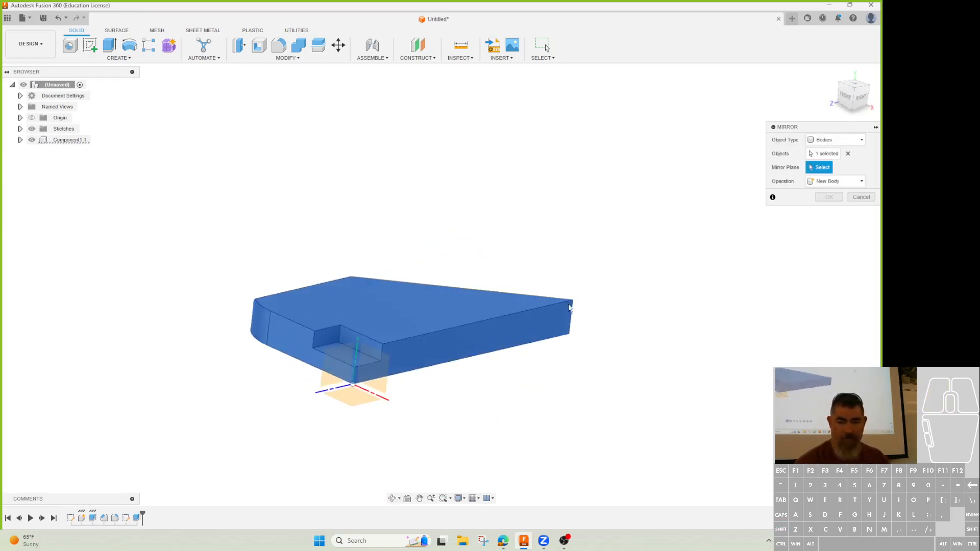
{"action": "left_click", "coordinate": [555, 314]}
{"action": "left_click", "coordinate": [831, 182]}
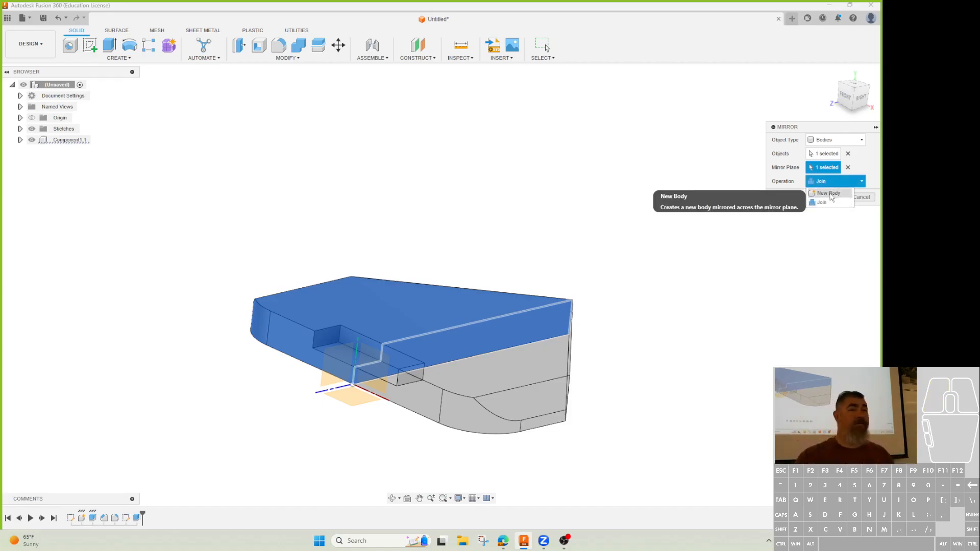
{"action": "left_click", "coordinate": [833, 202]}
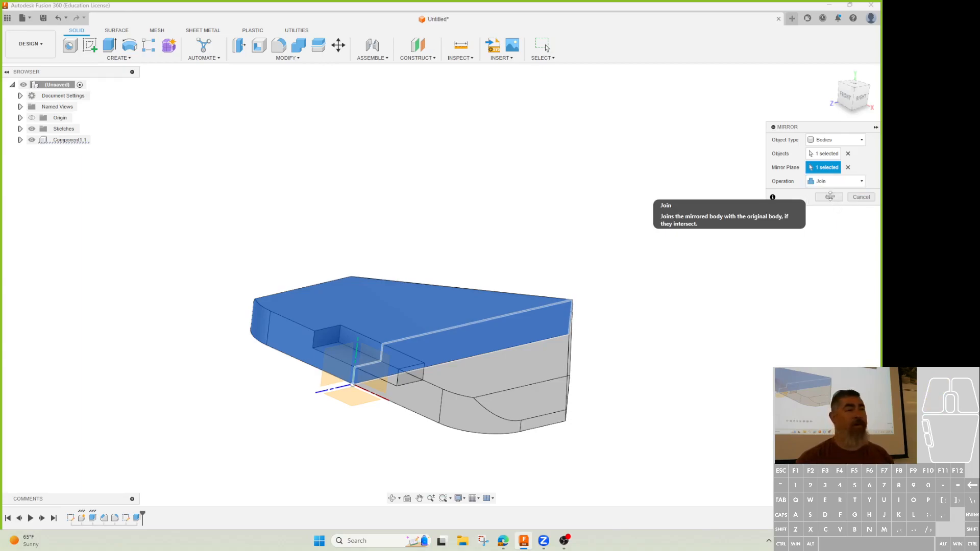
{"action": "left_click", "coordinate": [830, 196]}
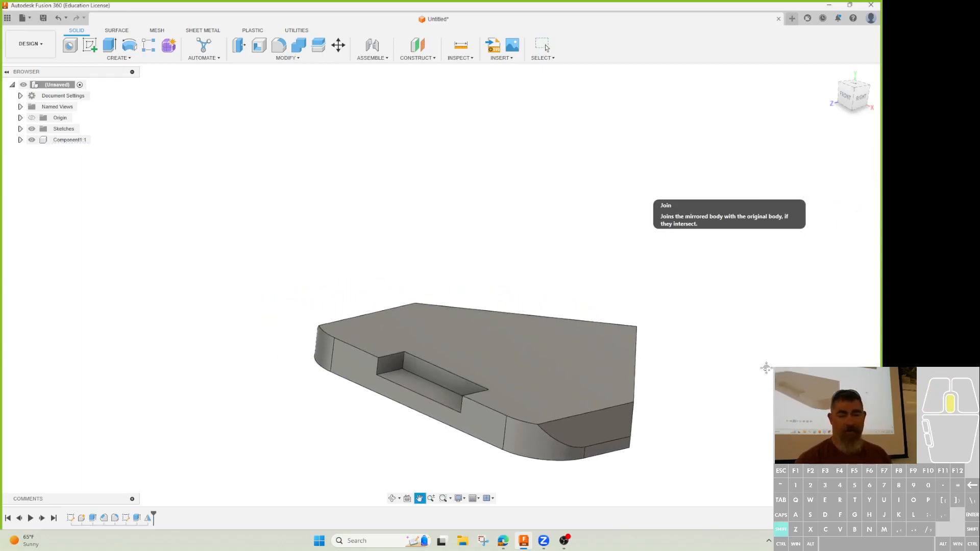
Fillet the pointed tip edge of the joined body with a constant radius.
{"action": "middle_click_drag", "start_coordinate": [432, 281], "coordinate": [425, 332], "text": "shift"}
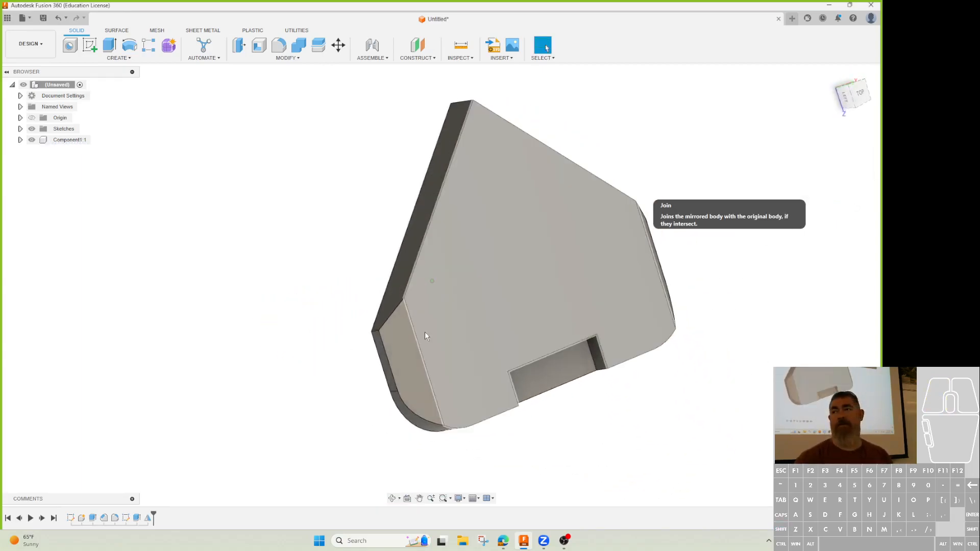
{"action": "left_click", "coordinate": [280, 46]}
{"action": "left_click", "coordinate": [440, 152]}
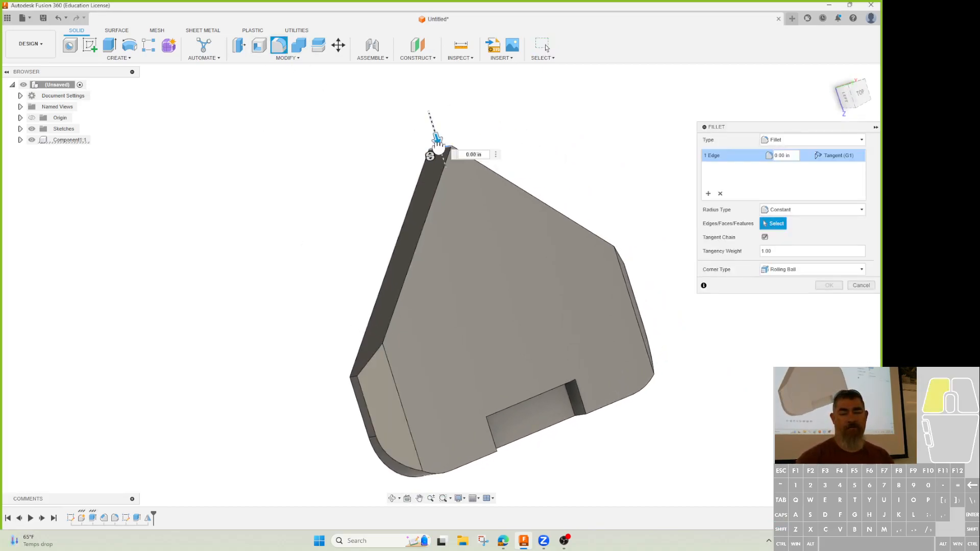
{"action": "left_click_drag", "start_coordinate": [444, 158], "coordinate": [443, 154]}
{"action": "left_click", "coordinate": [829, 285]}
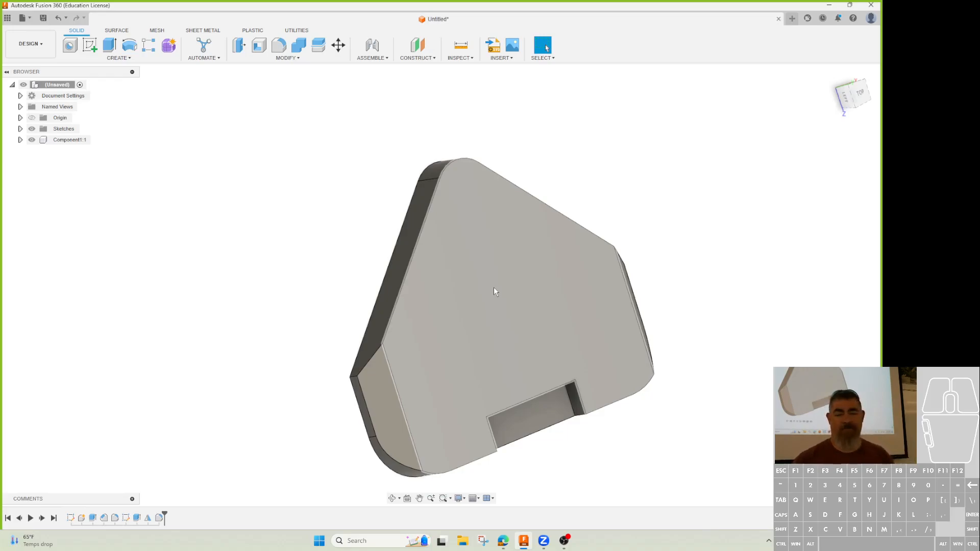
Create a new empty design.
{"action": "scroll", "coordinate": [494, 292], "scroll_direction": "down", "scroll_amount": 2}
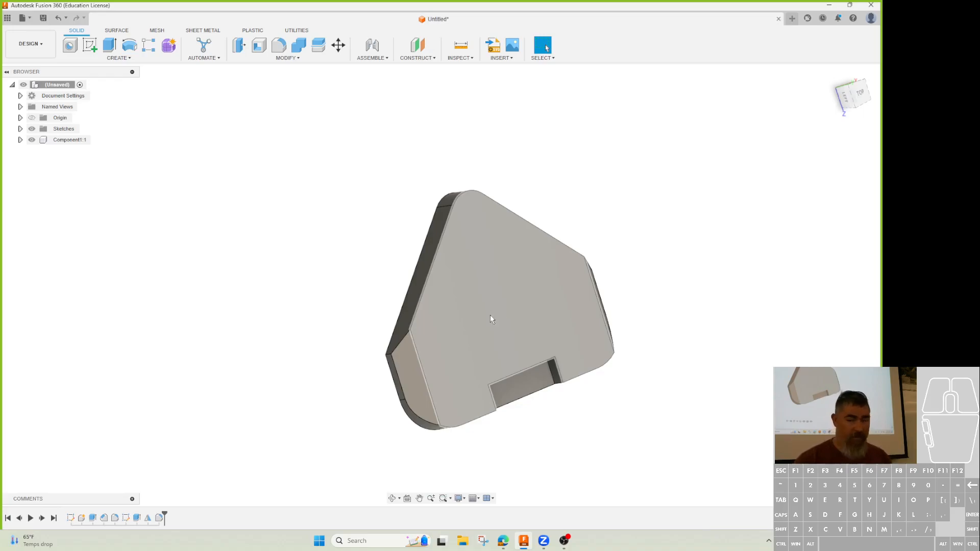
{"action": "middle_click_drag", "start_coordinate": [505, 277], "coordinate": [190, 347], "text": "shift"}
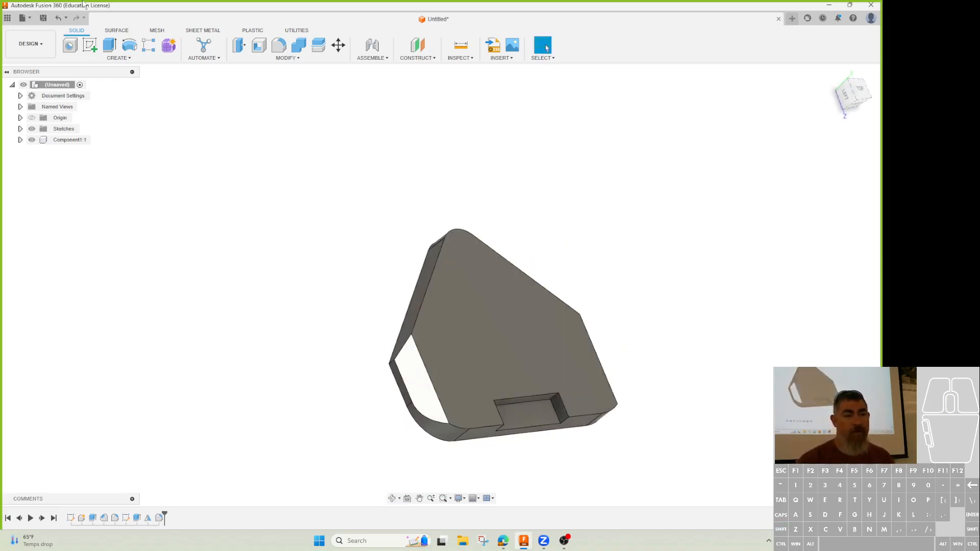
{"action": "left_click", "coordinate": [23, 18]}
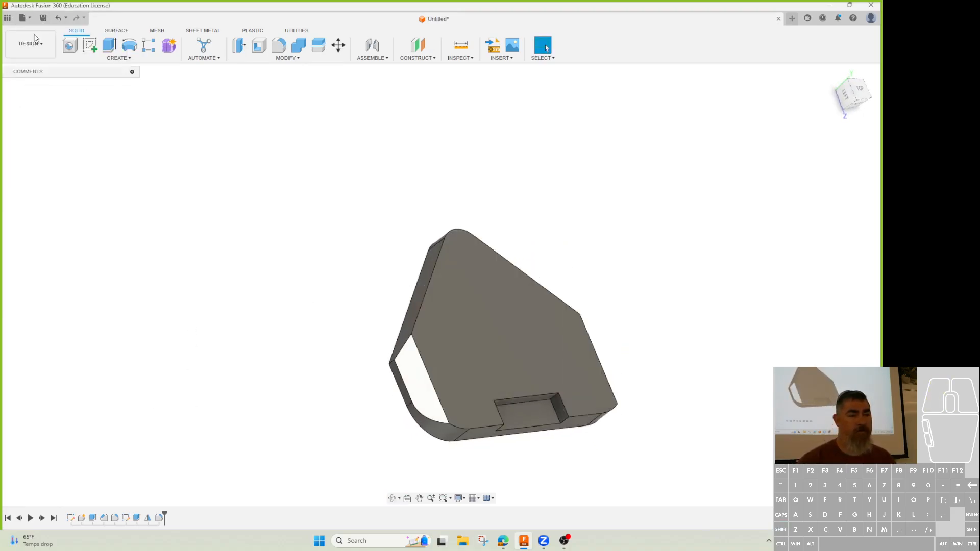
{"action": "left_click", "coordinate": [34, 33]}
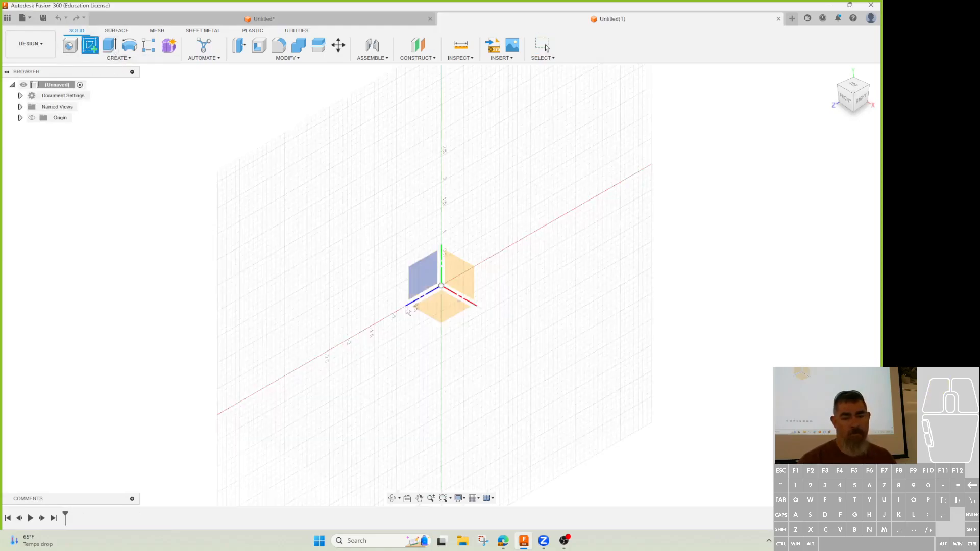
Sketch a long narrow rectangle on the horizontal origin plane, starting at the origin.
{"action": "left_click", "coordinate": [441, 312]}
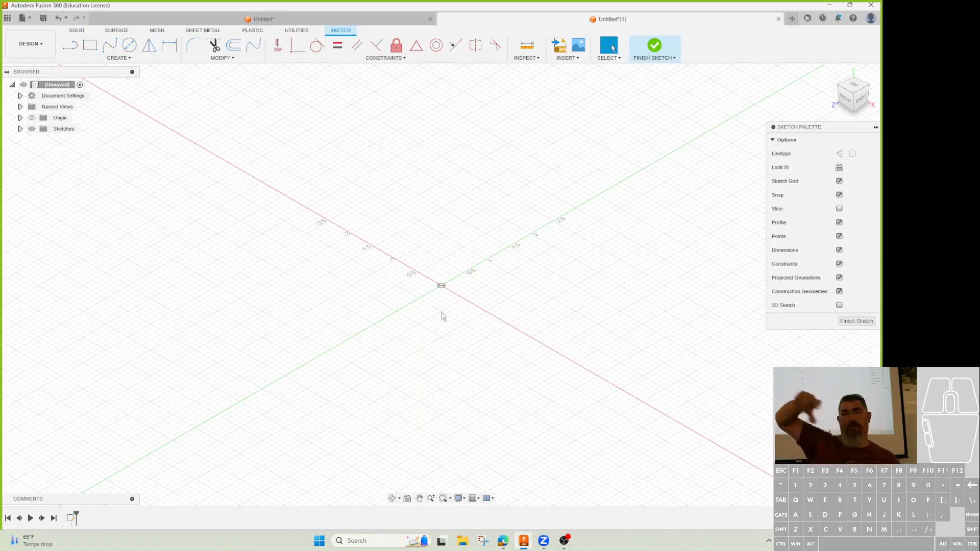
{"action": "key", "text": "r"}
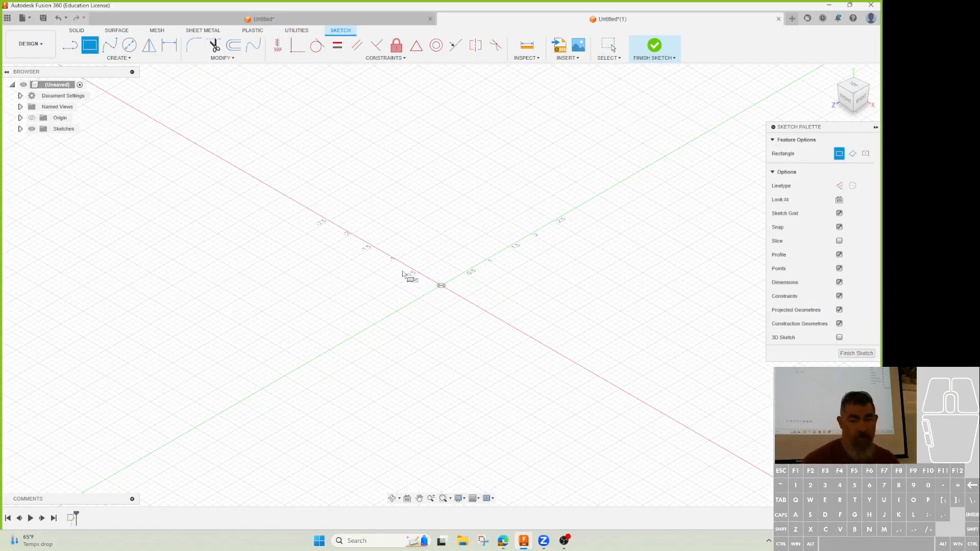
{"action": "left_click", "coordinate": [443, 293]}
{"action": "left_click", "coordinate": [262, 436]}
{"action": "key", "text": "Escape"}
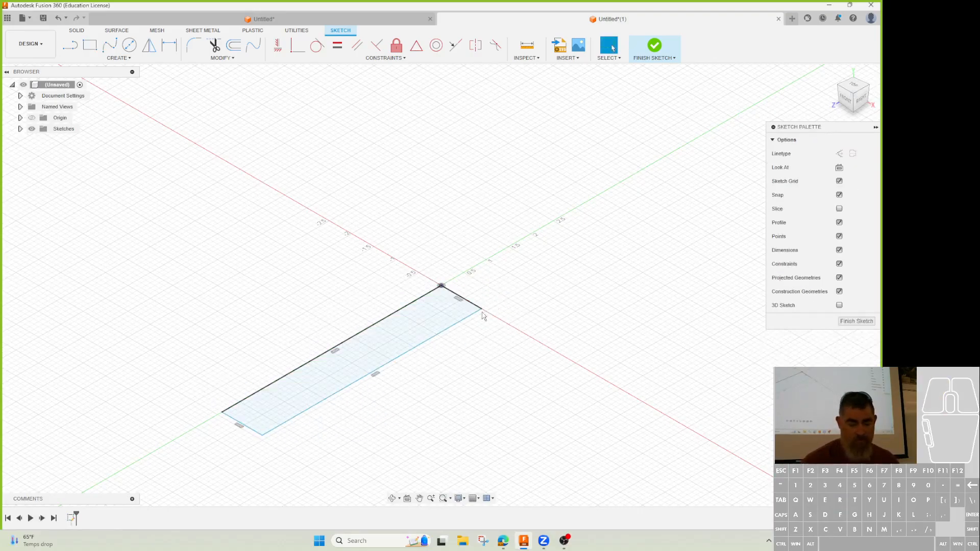
Dimension the rectangle's short side to 1 in and long side to 5 in, and finish the sketch.
{"action": "key", "text": "d"}
{"action": "left_click", "coordinate": [479, 293]}
{"action": "left_click", "coordinate": [488, 278]}
{"action": "type", "text": "1"}
{"action": "key", "text": "Return"}
{"action": "left_click", "coordinate": [427, 296]}
{"action": "left_click", "coordinate": [393, 282]}
{"action": "type", "text": "5"}
{"action": "key", "text": "Return"}
{"action": "left_click", "coordinate": [654, 46]}
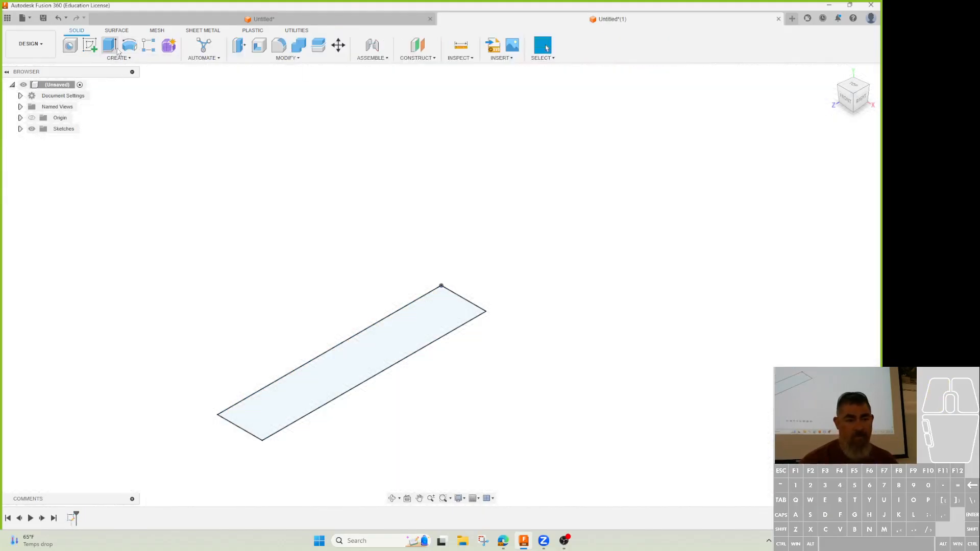
Extrude the rectangle 0.60 in upward as a new component.
{"action": "left_click", "coordinate": [115, 48]}
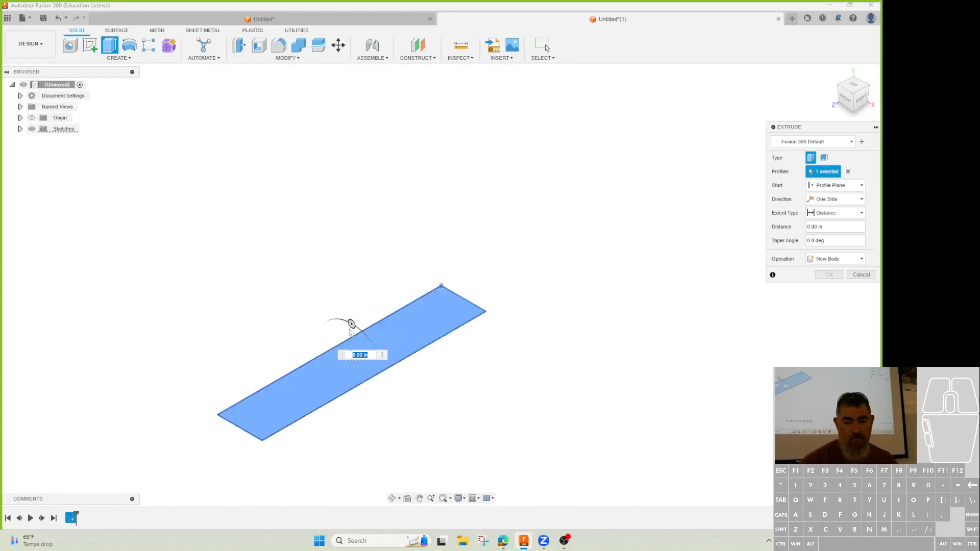
{"action": "left_click_drag", "start_coordinate": [347, 341], "coordinate": [346, 318]}
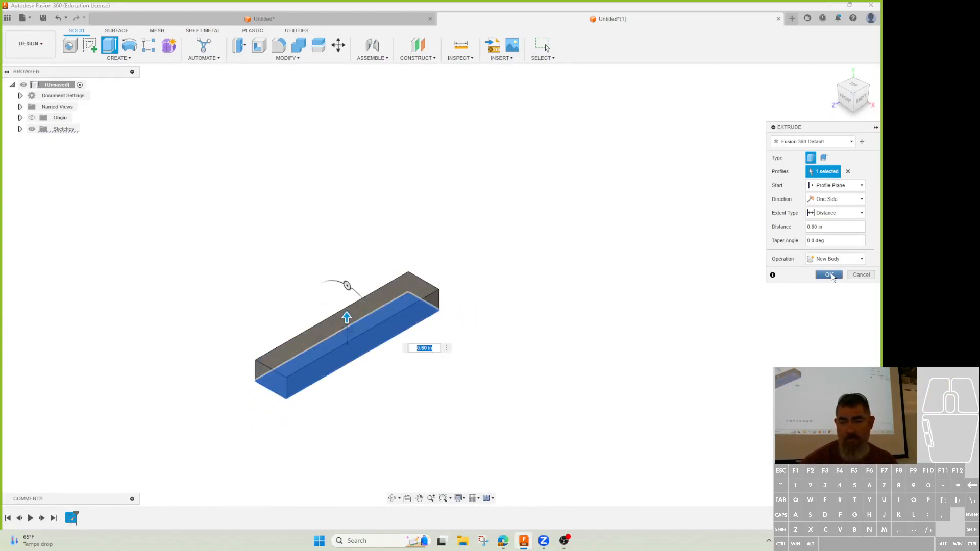
{"action": "left_click", "coordinate": [835, 259]}
{"action": "left_click", "coordinate": [833, 308]}
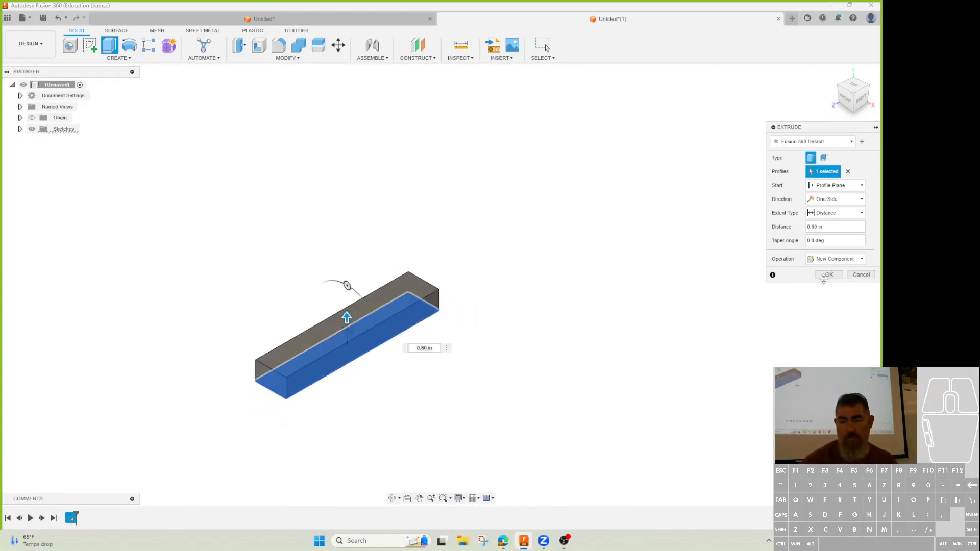
{"action": "left_click", "coordinate": [826, 275]}
Chamfer one vertical corner edge at the bar's front end with an equal distance of 0.40 in.
{"action": "left_click", "coordinate": [287, 58]}
{"action": "left_click", "coordinate": [255, 87]}
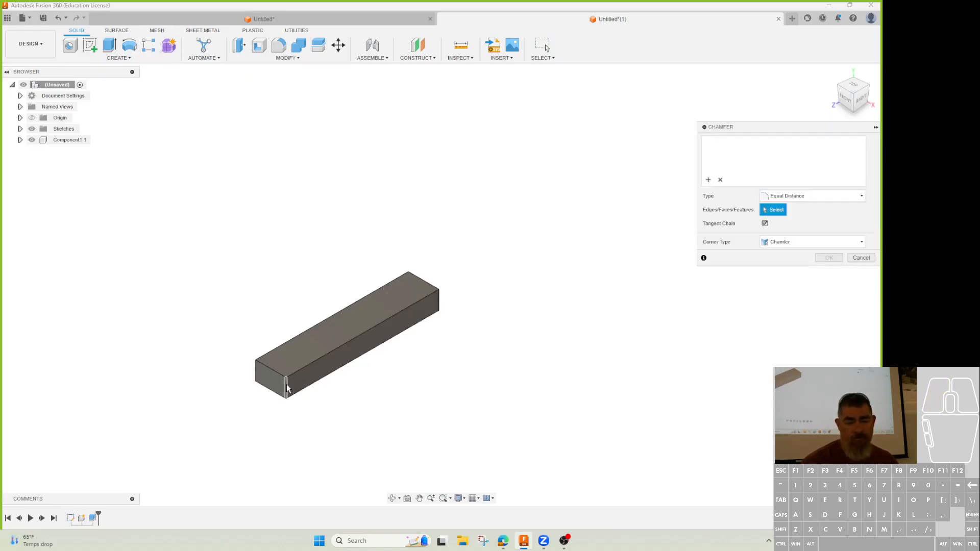
{"action": "left_click", "coordinate": [286, 384]}
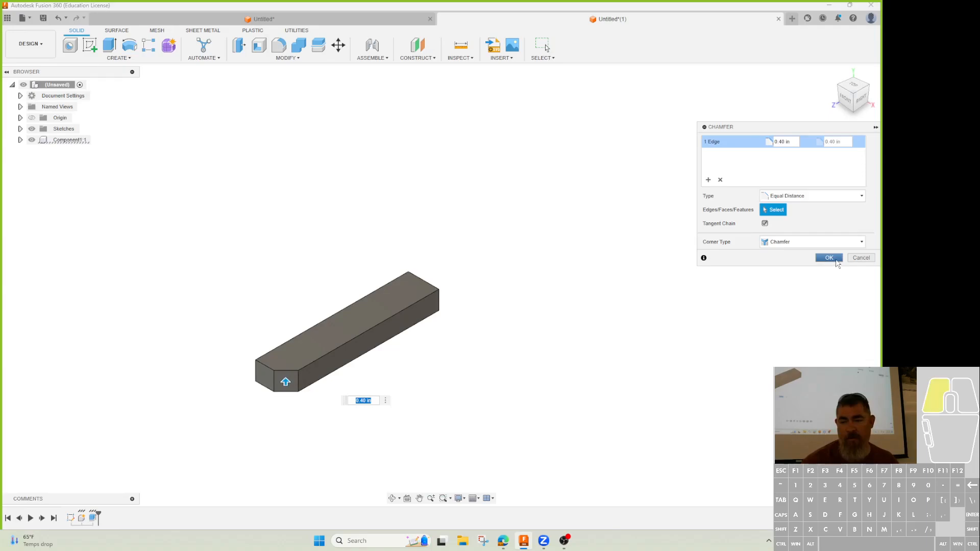
{"action": "left_click", "coordinate": [837, 262]}
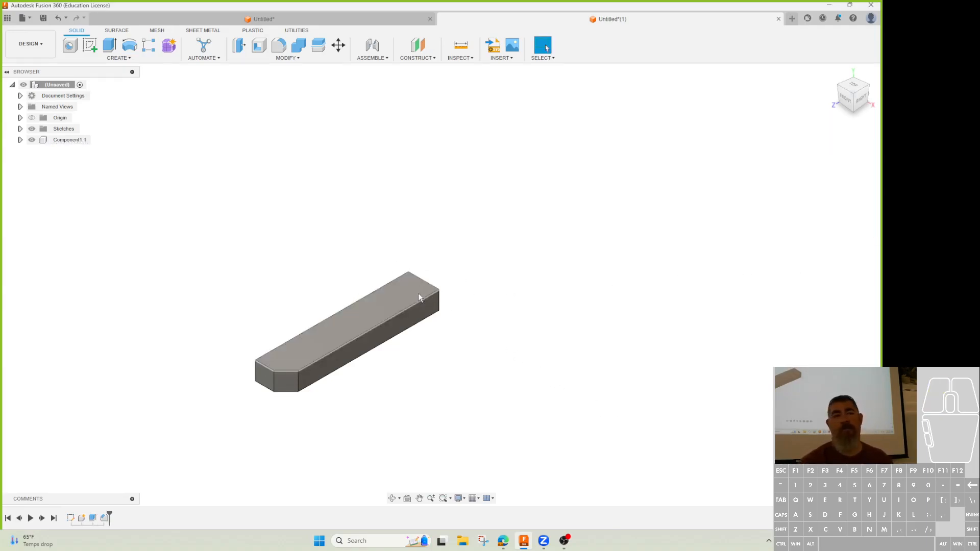
{"action": "scroll", "coordinate": [392, 326], "scroll_direction": "up", "scroll_amount": 2}
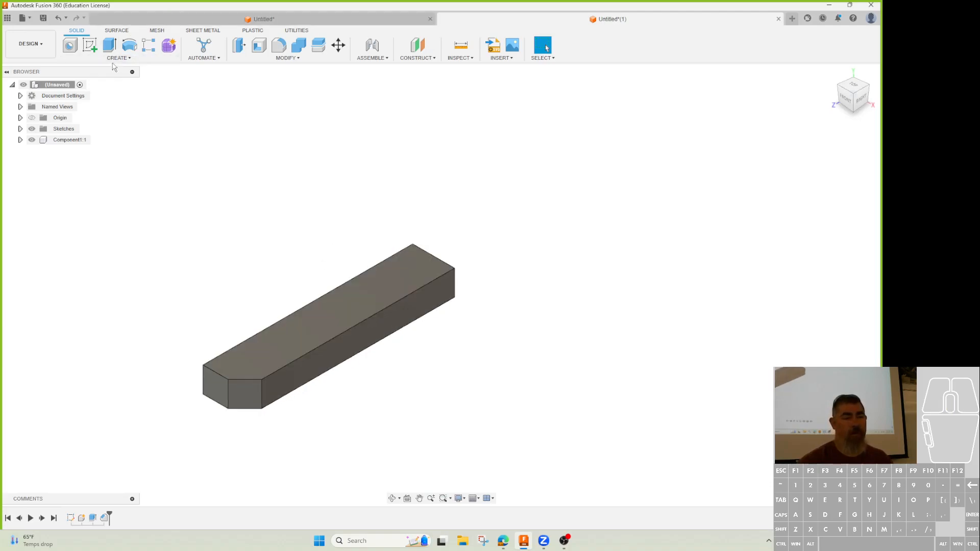
{"action": "middle_click_drag", "start_coordinate": [457, 224], "coordinate": [392, 197], "text": "shift"}
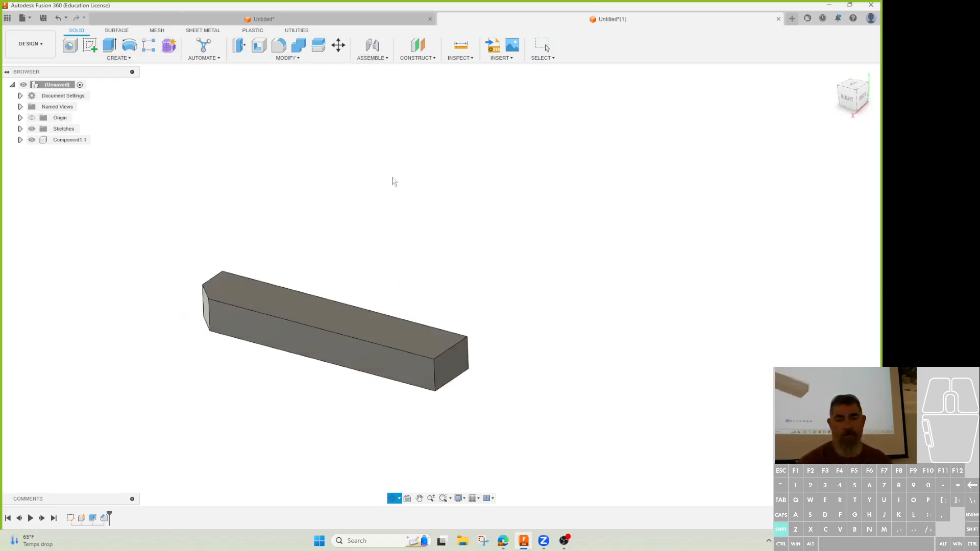
{"action": "left_click", "coordinate": [418, 58]}
{"action": "middle_click_drag", "start_coordinate": [320, 165], "coordinate": [481, 213], "text": "shift"}
{"action": "middle_click_drag", "start_coordinate": [445, 273], "coordinate": [430, 298], "text": "shift"}
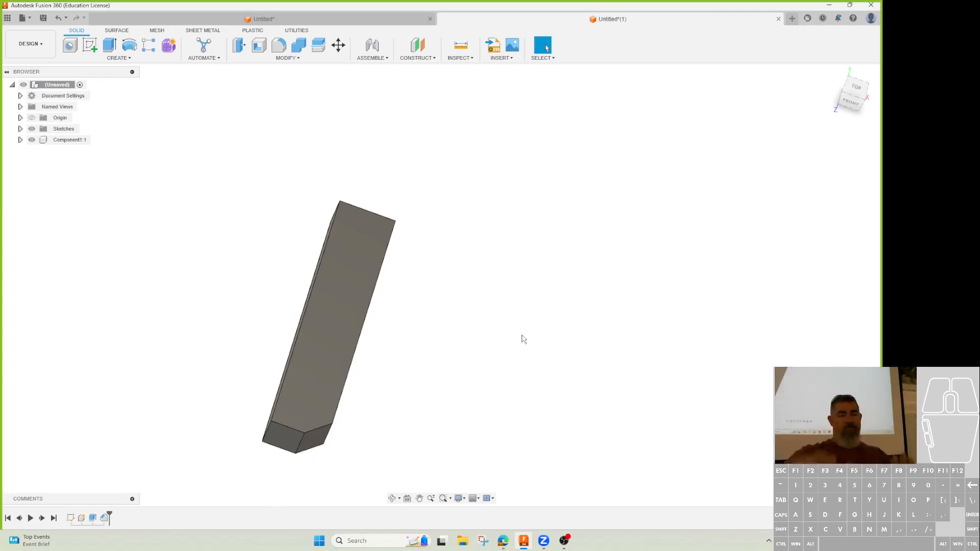
{"action": "middle_click_drag", "start_coordinate": [461, 334], "coordinate": [482, 215], "text": "shift"}
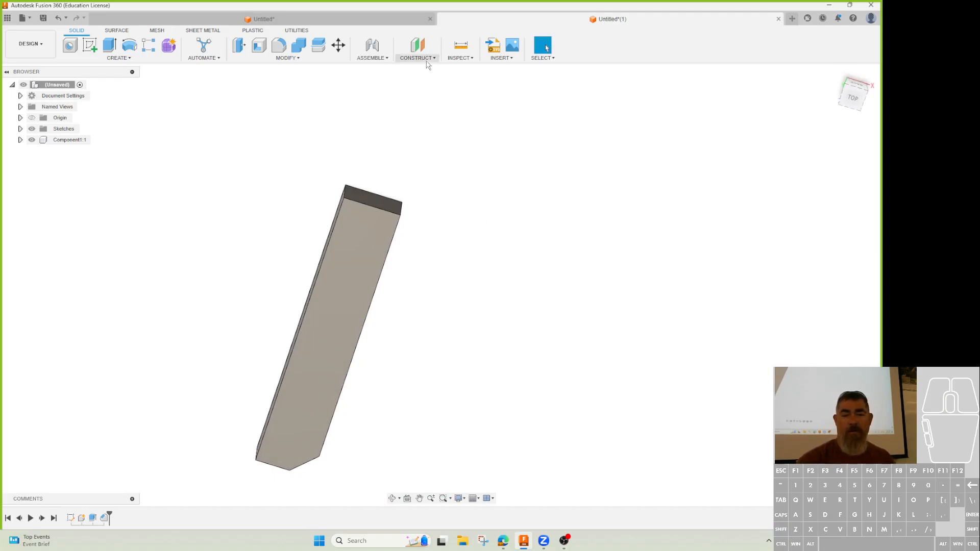
Construct a midplane between the bar's unchamfered short end face and the adjoining long side face opposite the chamfer.
{"action": "left_click", "coordinate": [427, 60]}
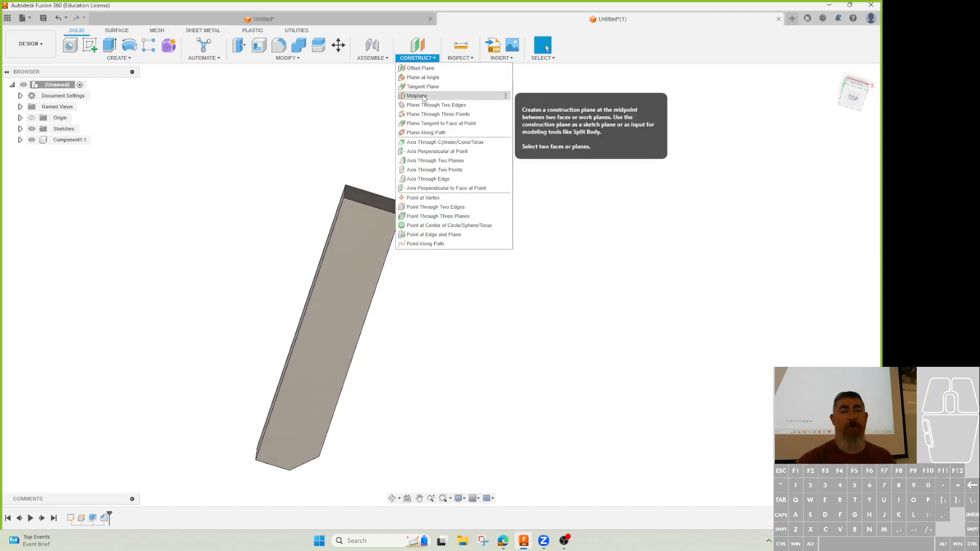
{"action": "left_click", "coordinate": [423, 98]}
{"action": "left_click", "coordinate": [400, 213]}
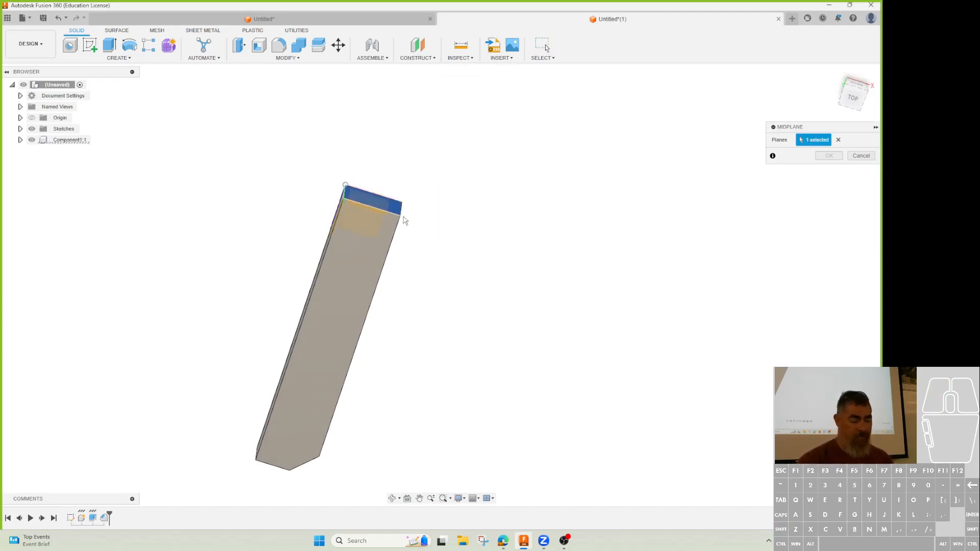
{"action": "middle_click_drag", "start_coordinate": [430, 238], "coordinate": [284, 298], "text": "shift"}
{"action": "left_click", "coordinate": [311, 293]}
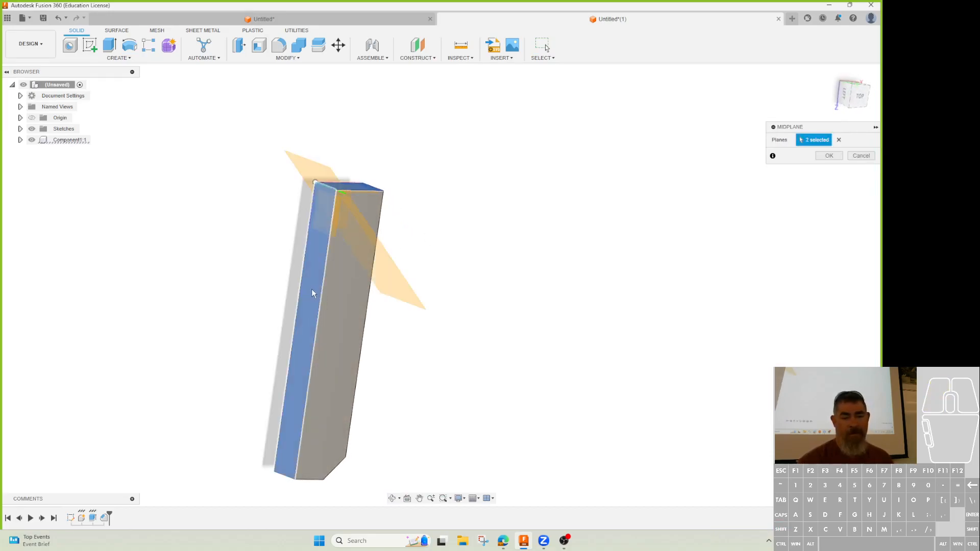
{"action": "left_click", "coordinate": [833, 156]}
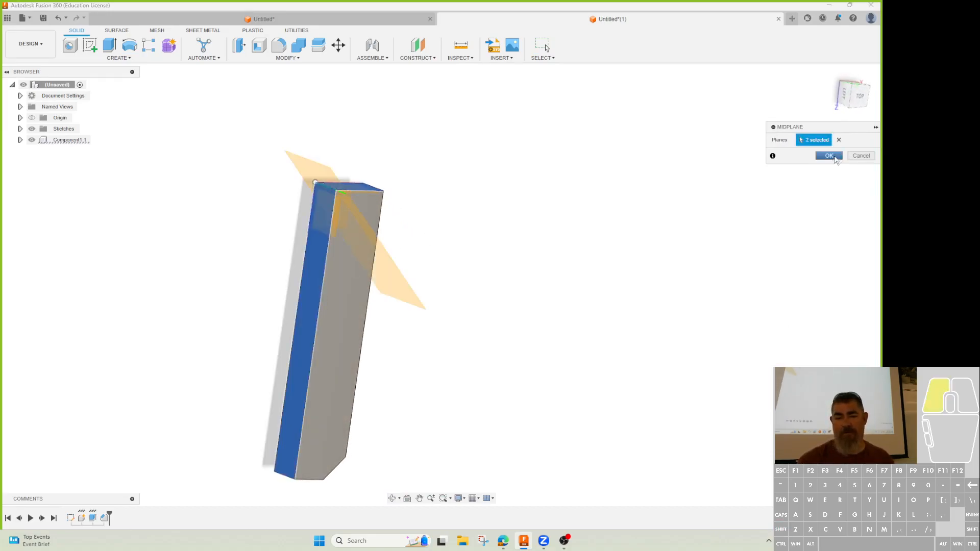
Mirror the bar body across the angled midplane as a new body to form an L-shaped corner.
{"action": "middle_click_drag", "start_coordinate": [441, 243], "coordinate": [440, 197], "text": "shift"}
{"action": "left_click", "coordinate": [111, 58]}
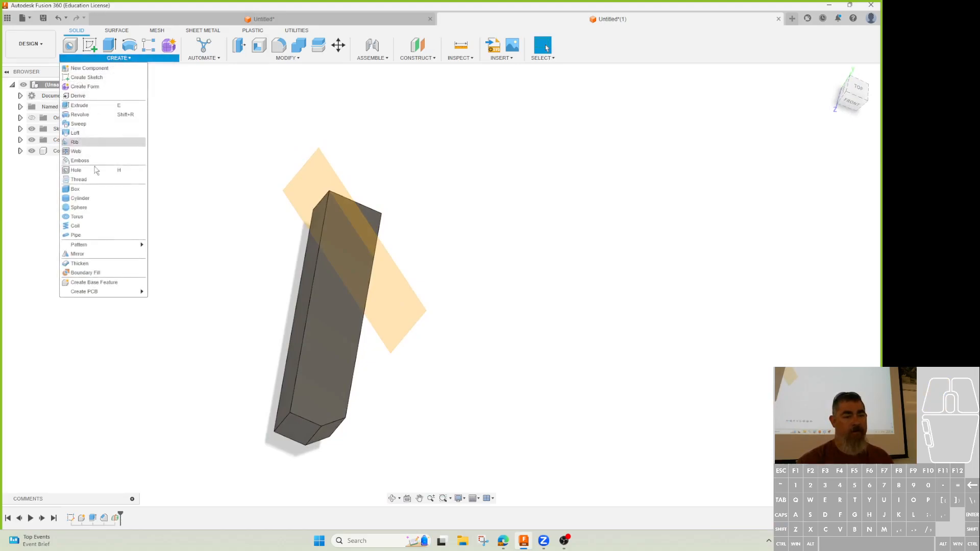
{"action": "left_click", "coordinate": [94, 255]}
{"action": "left_click", "coordinate": [360, 320]}
{"action": "left_click", "coordinate": [408, 299]}
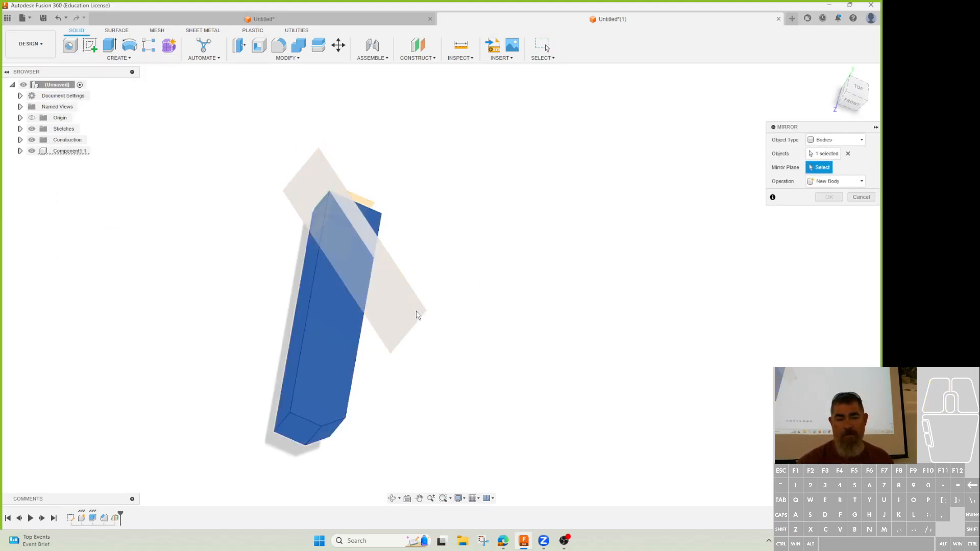
{"action": "left_click", "coordinate": [829, 197]}
{"action": "mouse_move", "coordinate": [677, 238]}
{"action": "middle_mouse_down", "text": "shift"}
{"action": "mouse_move", "coordinate": [608, 223]}
{"action": "mouse_move", "coordinate": [675, 242]}
{"action": "middle_mouse_up", "text": "shift"}
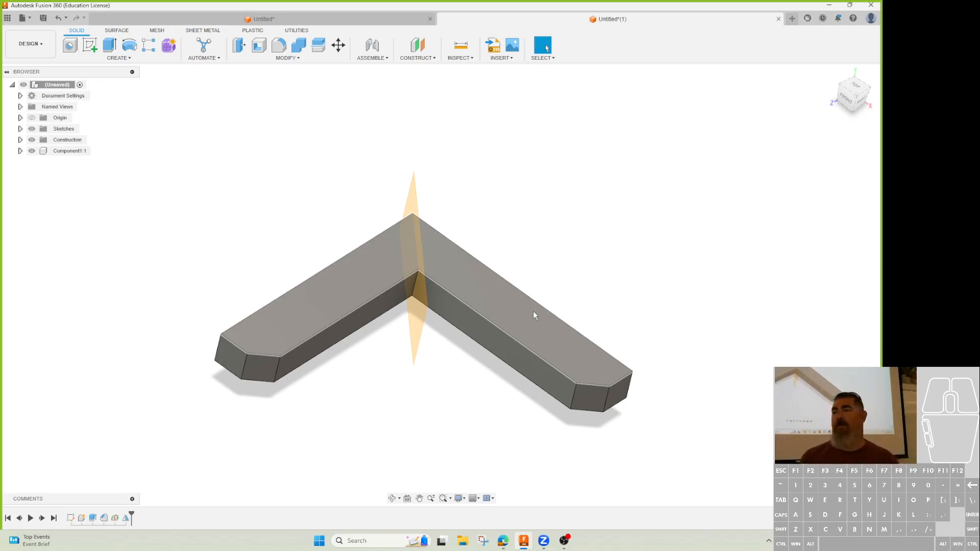
{"action": "middle_click_drag", "start_coordinate": [533, 310], "coordinate": [444, 394], "text": "shift"}
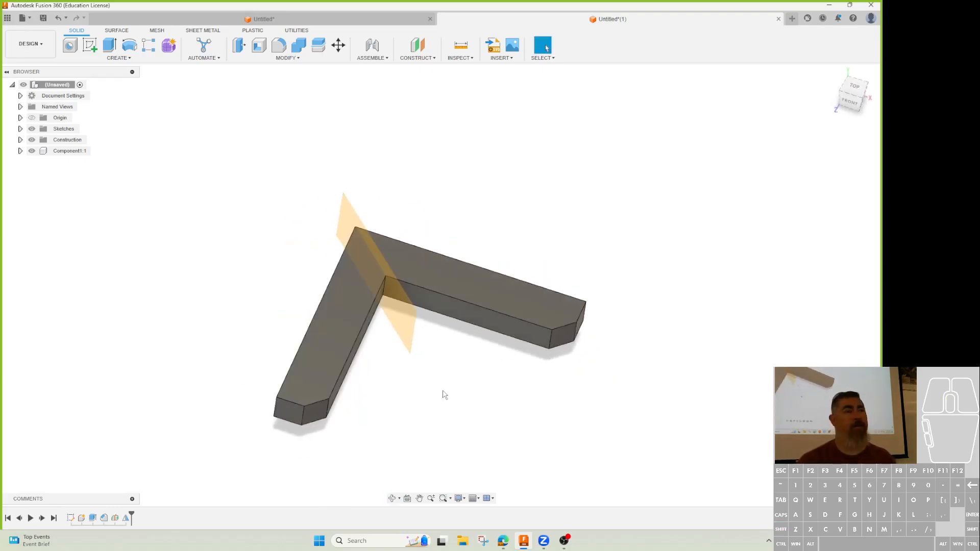
Switch to the browser and examine the enlarged H-Bracket drawing in the 3.2.2 Mirror assignment.
{"action": "left_click", "coordinate": [829, 5]}
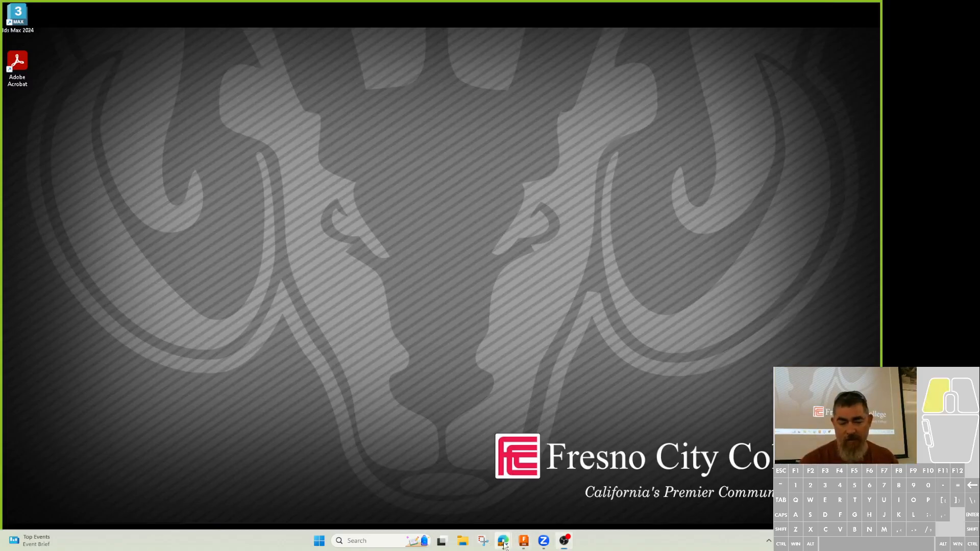
{"action": "mouse_move", "coordinate": [503, 540]}
{"action": "left_click", "coordinate": [396, 498]}
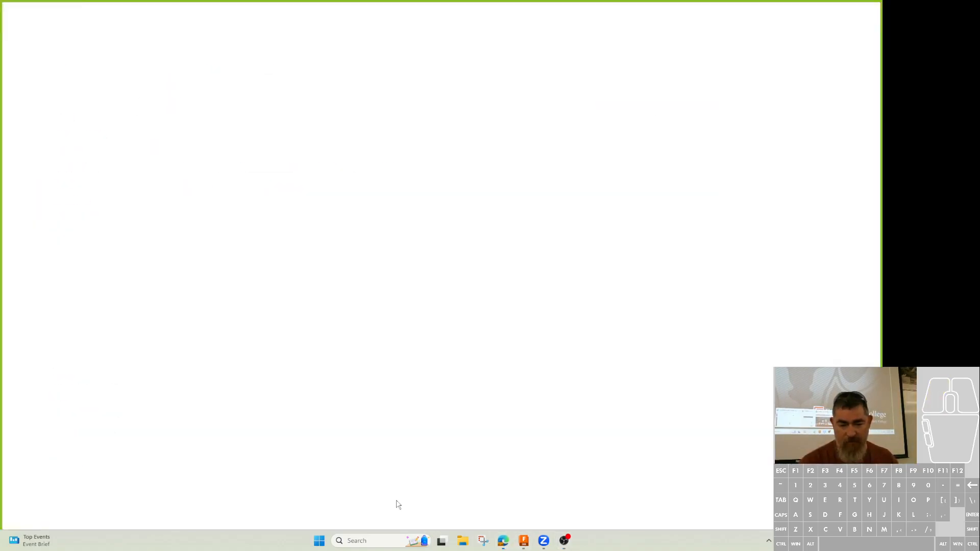
{"action": "left_click", "coordinate": [198, 187]}
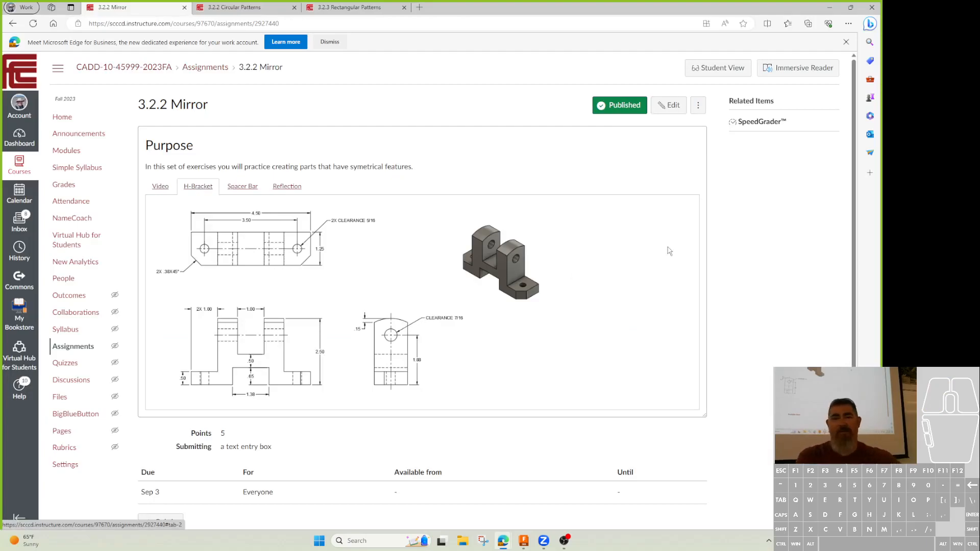
{"action": "scroll", "coordinate": [684, 238], "scroll_direction": "down", "scroll_amount": 1}
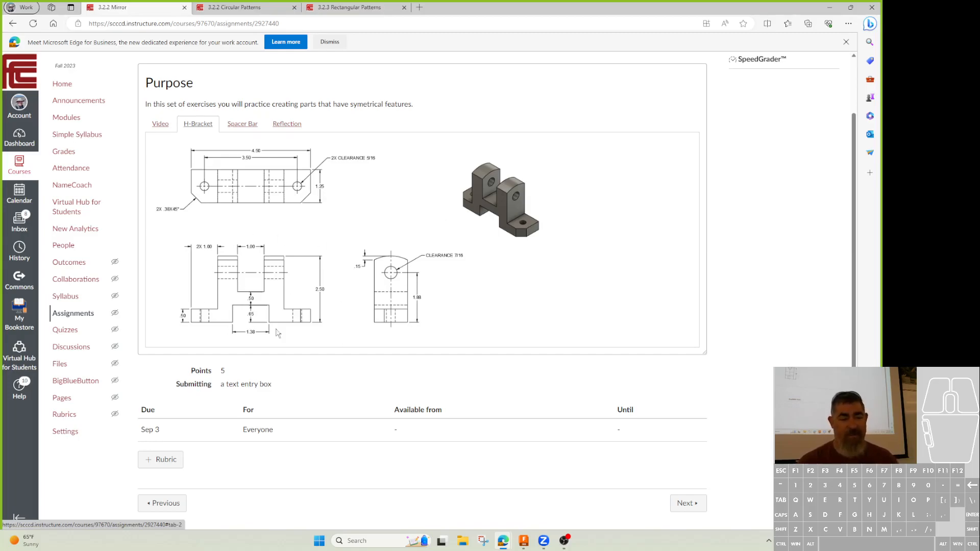
{"action": "scroll", "coordinate": [313, 314], "scroll_direction": "up", "scroll_amount": 2}
{"action": "scroll", "coordinate": [286, 316], "scroll_direction": "down", "scroll_amount": 2}
{"action": "scroll", "coordinate": [271, 304], "scroll_direction": "up", "scroll_amount": 2}
{"action": "scroll", "coordinate": [271, 304], "scroll_direction": "down", "scroll_amount": 2}
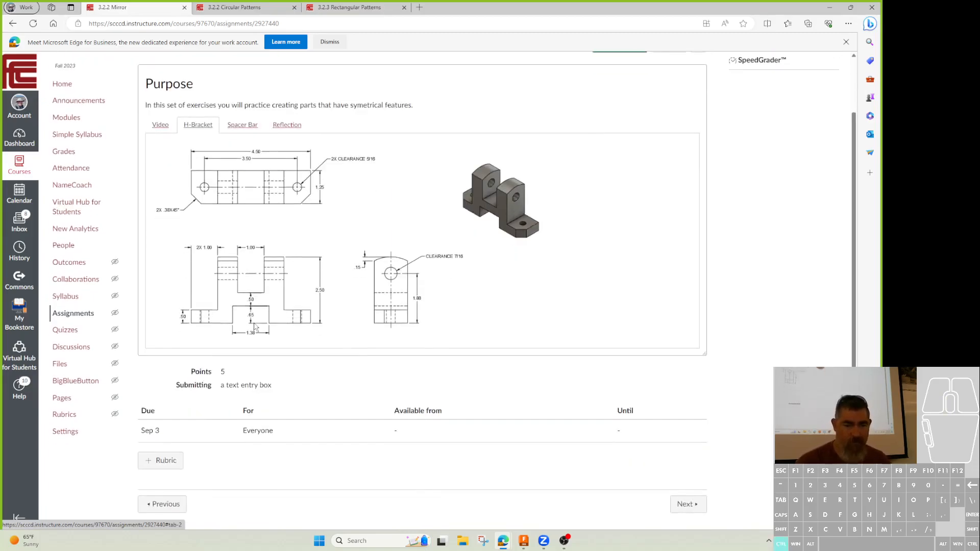
{"action": "scroll", "coordinate": [271, 304], "scroll_direction": "up", "scroll_amount": 2, "text": "ctrl"}
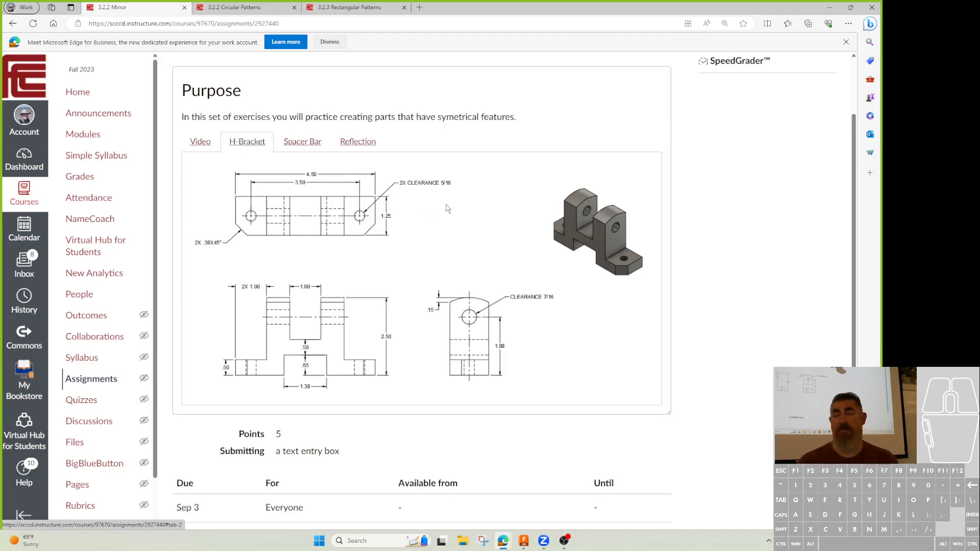
Examine the Spacer Bar exercise's photos and parameter instructions, comparing them with the H-Bracket drawing.
{"action": "left_click", "coordinate": [301, 139]}
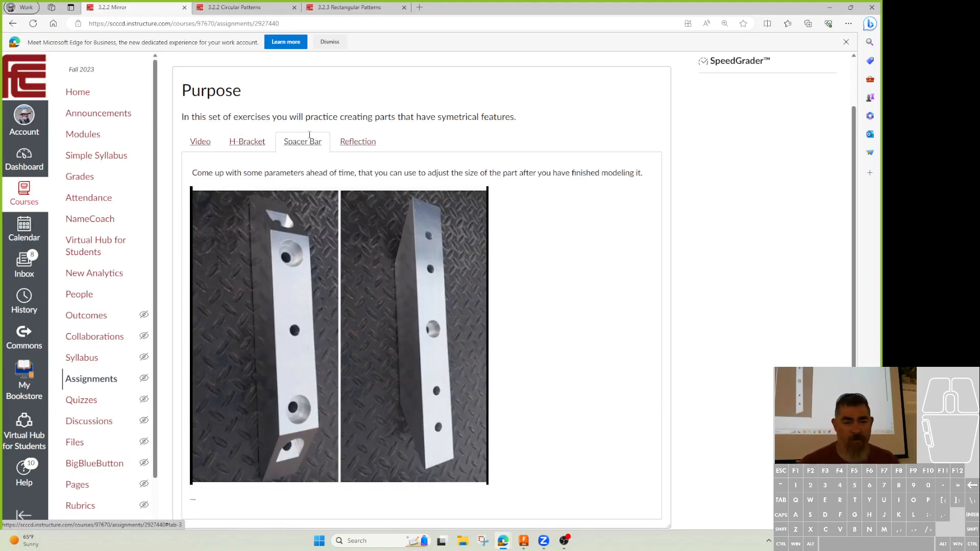
{"action": "scroll", "coordinate": [635, 276], "scroll_direction": "down", "scroll_amount": 1}
{"action": "scroll", "coordinate": [636, 276], "scroll_direction": "up", "scroll_amount": 1}
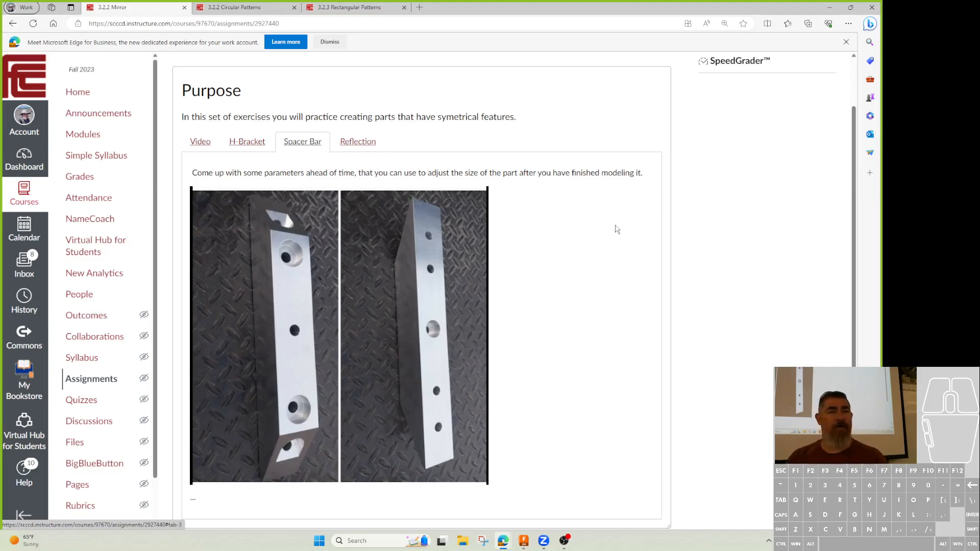
{"action": "scroll", "coordinate": [433, 337], "scroll_direction": "down", "scroll_amount": 2}
{"action": "scroll", "coordinate": [451, 249], "scroll_direction": "up", "scroll_amount": 2}
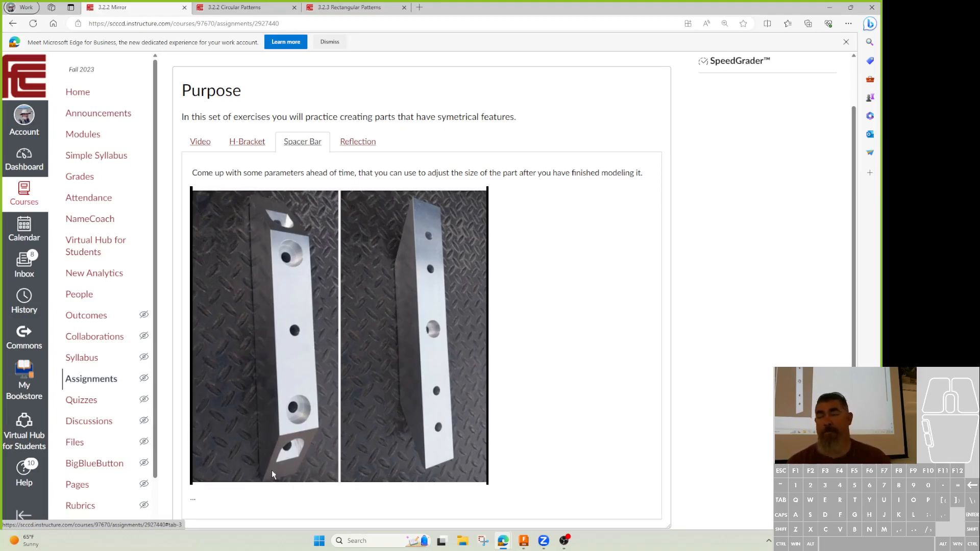
{"action": "scroll", "coordinate": [285, 465], "scroll_direction": "down", "scroll_amount": 1}
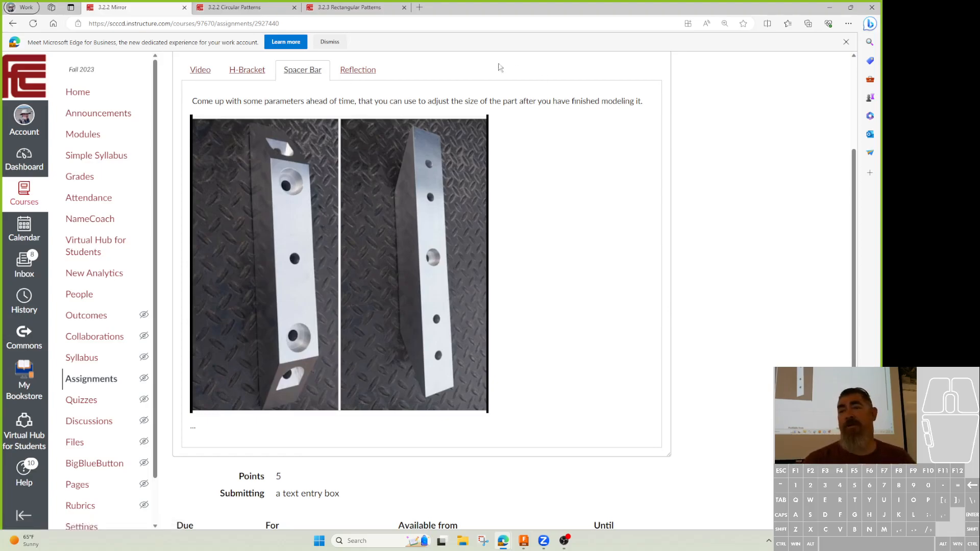
{"action": "left_click", "coordinate": [248, 67]}
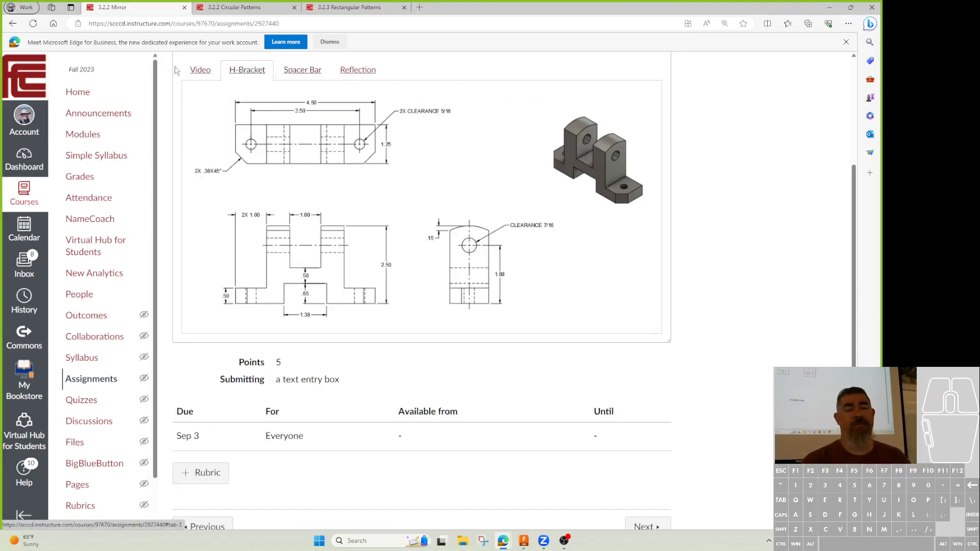
{"action": "left_click", "coordinate": [289, 72]}
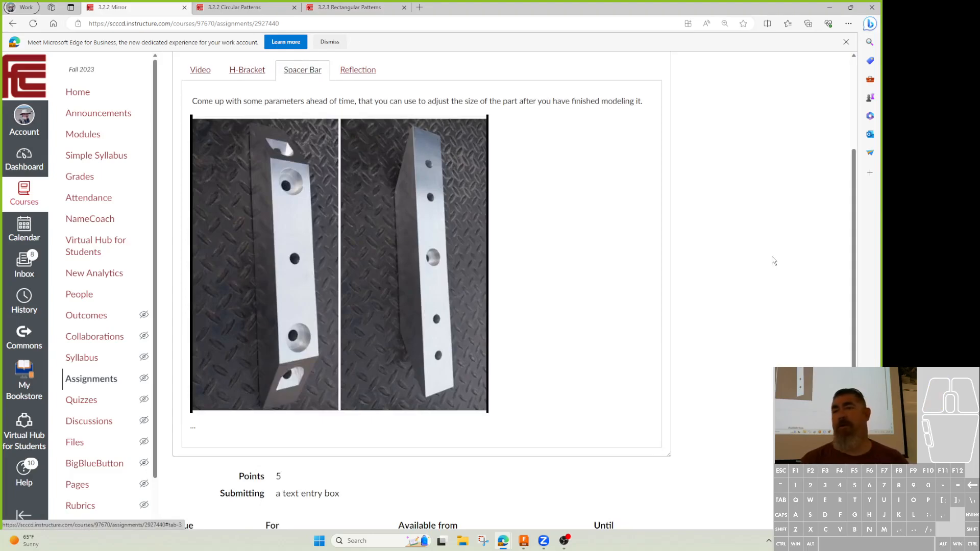